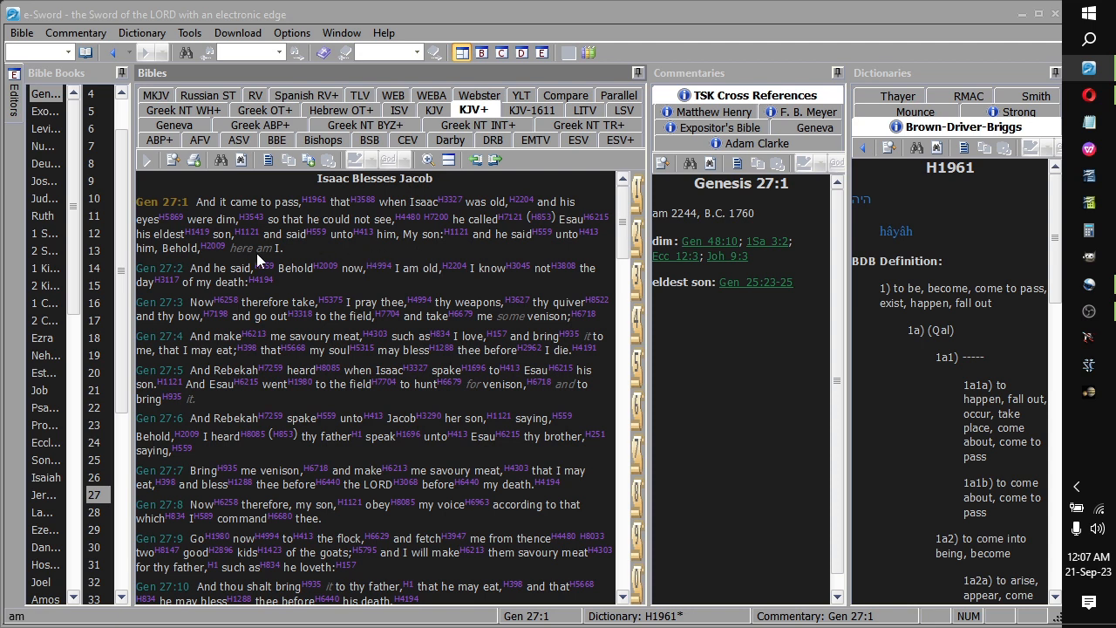
- Make Genesis 27:2 then 27:3 the current verse so its TSK cross references load
click(170, 268)
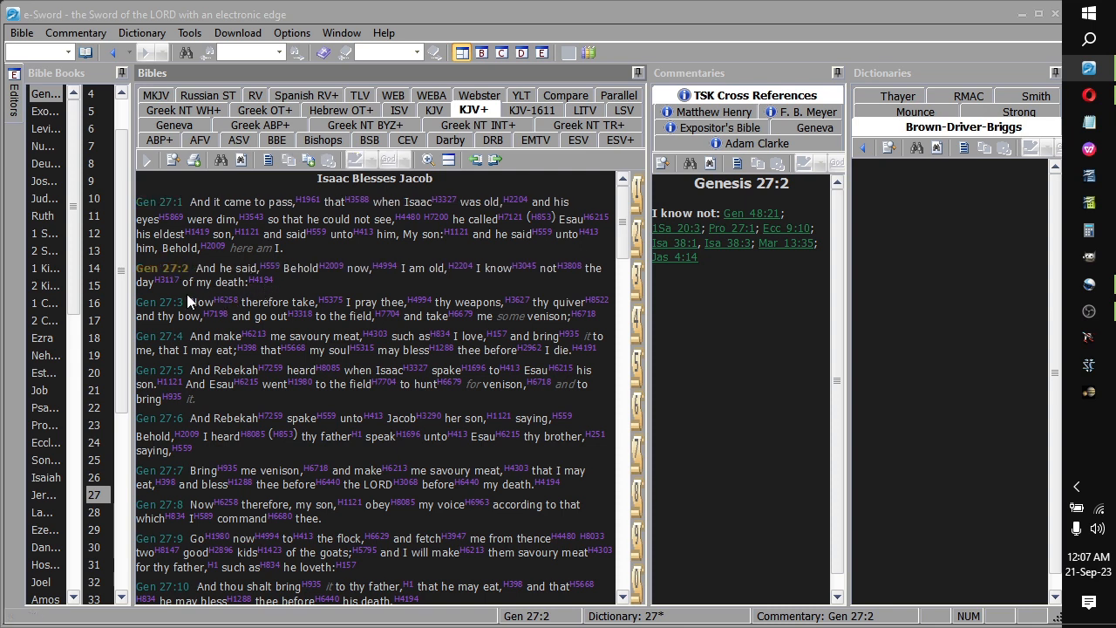
click(162, 304)
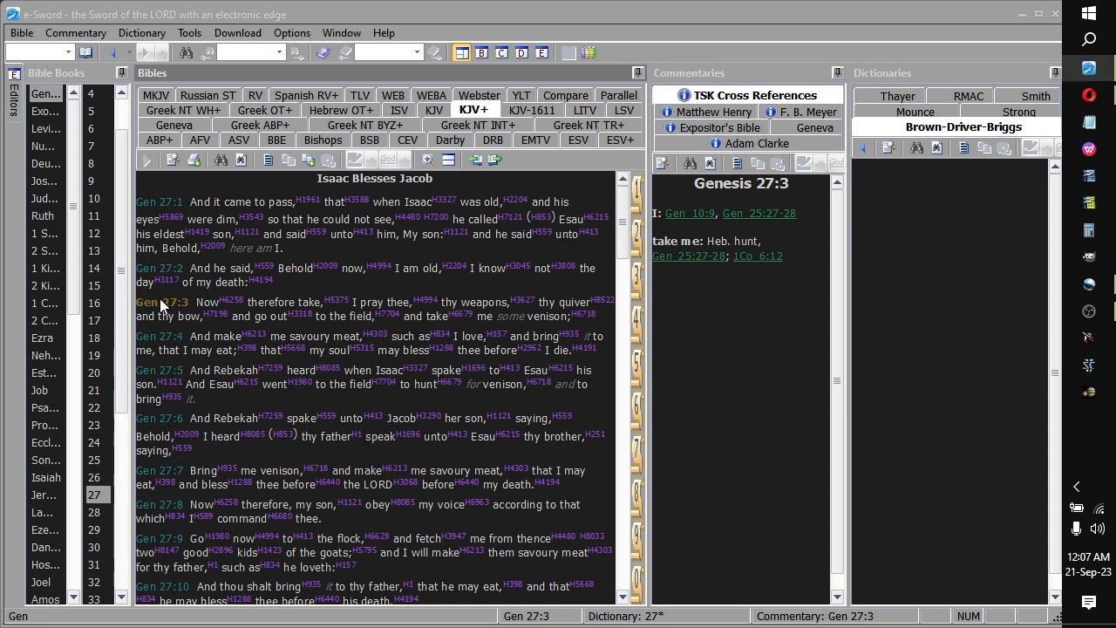
scroll(162, 303, down, 1)
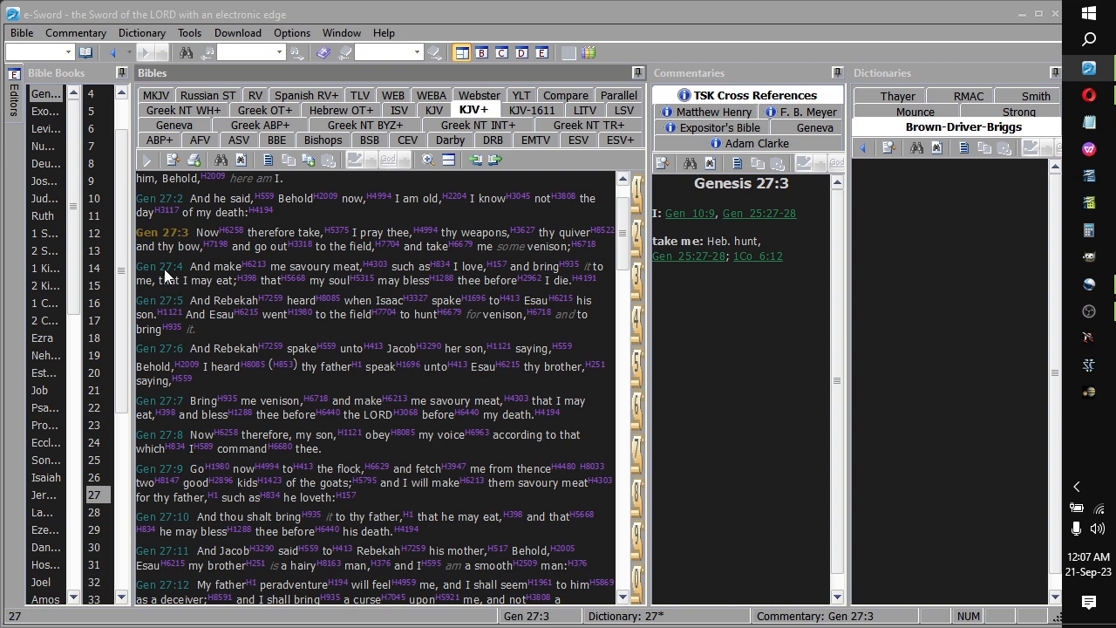
- Advance verse by verse through Genesis 27:4, 5, 6, 7, 8 and 9, loading each verse's TSK notes
click(162, 267)
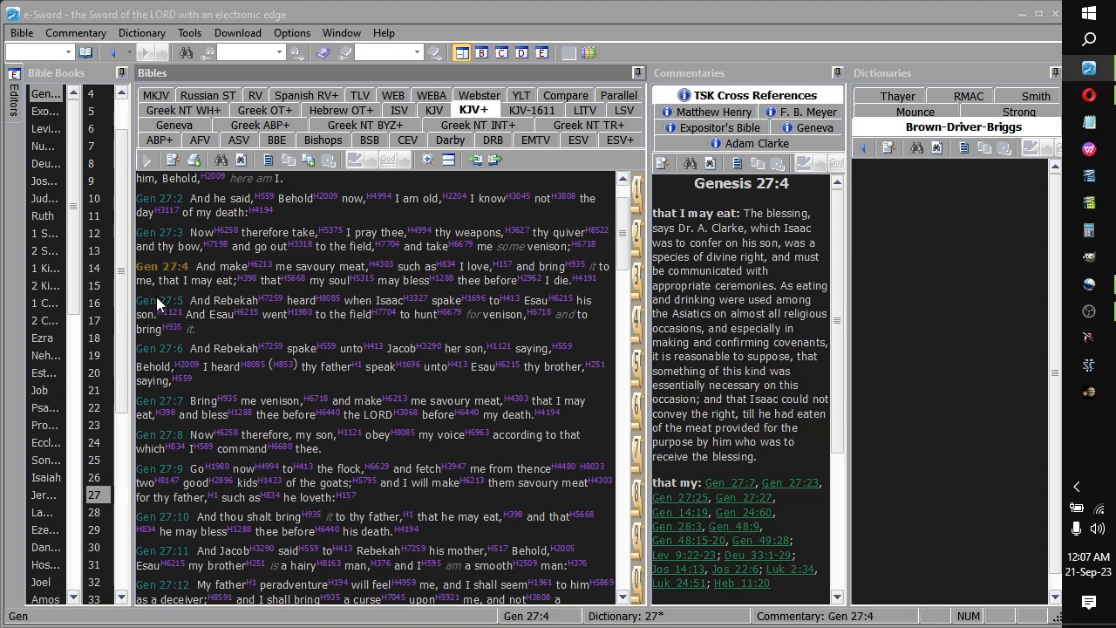
click(156, 300)
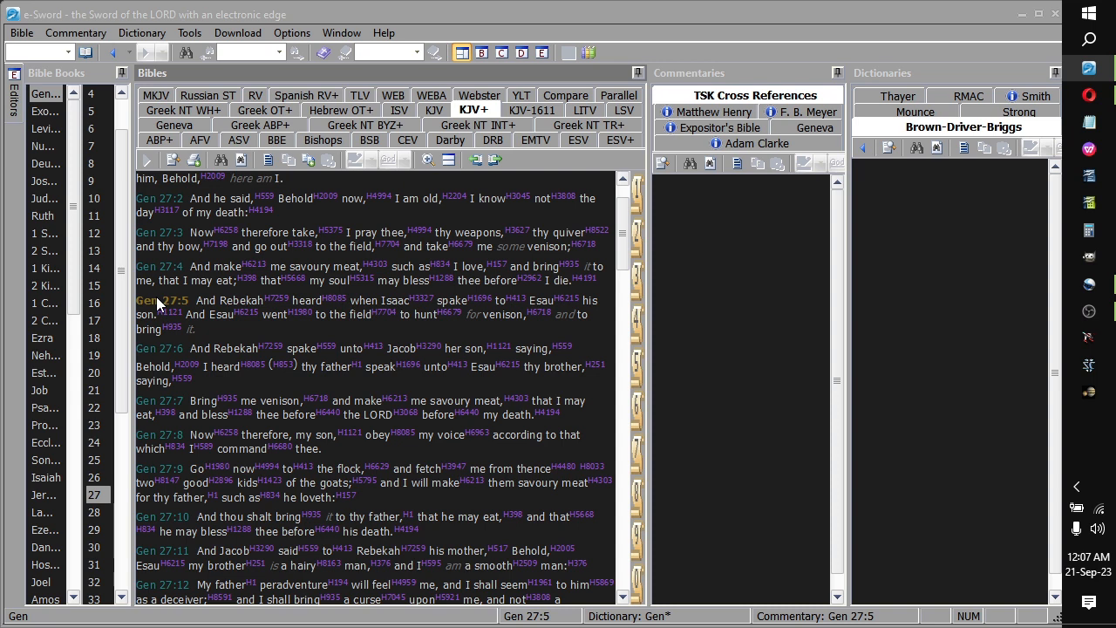
click(155, 350)
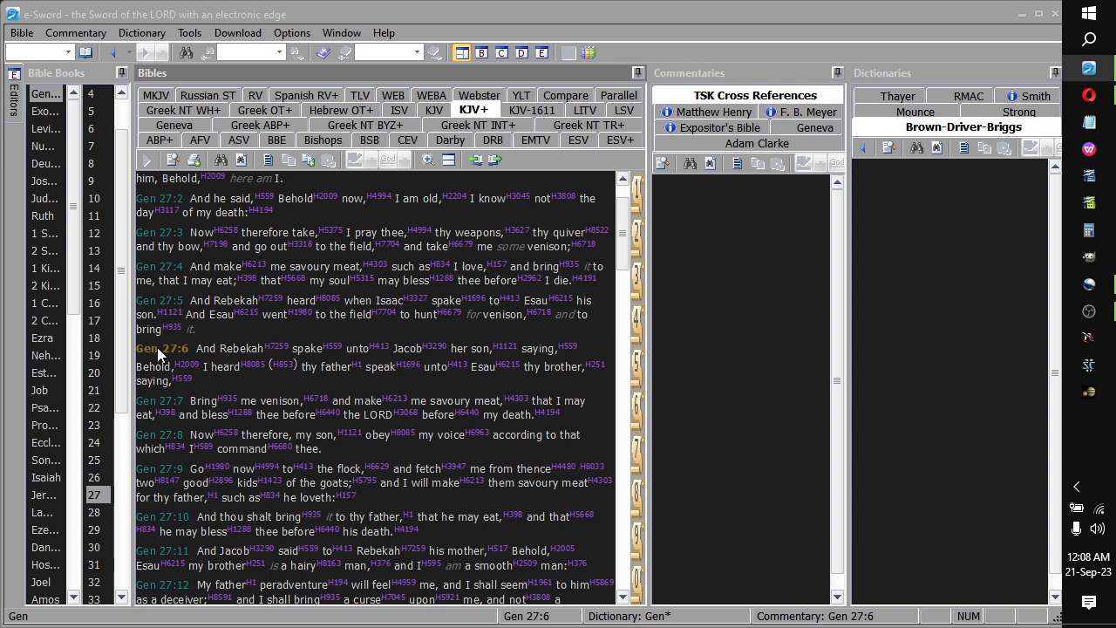
scroll(157, 347, down, 1)
click(159, 338)
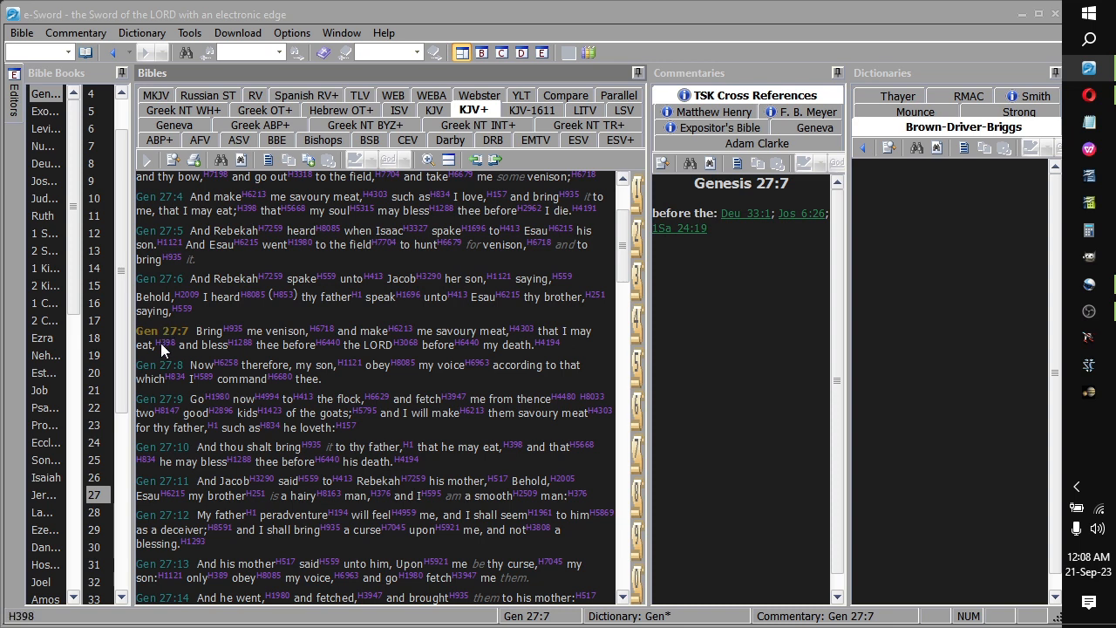
click(149, 360)
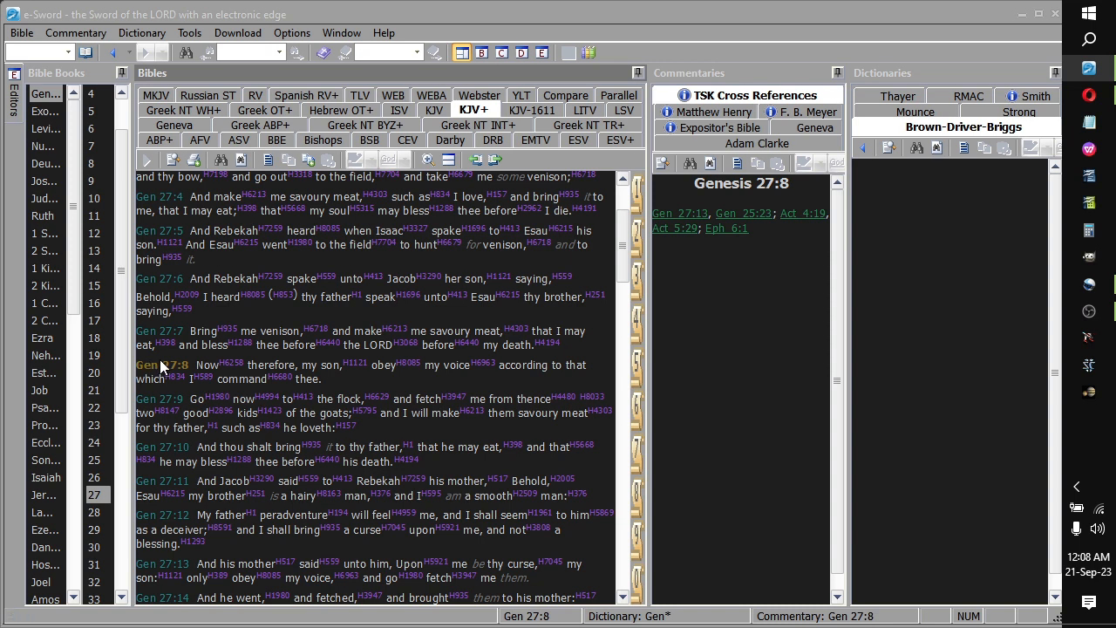
click(155, 397)
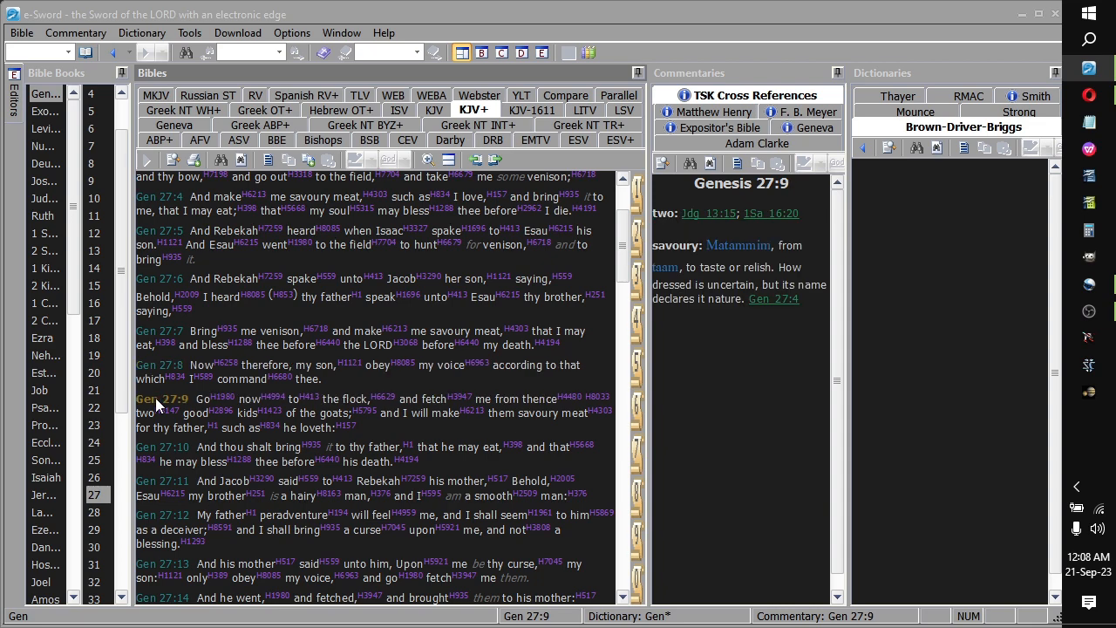
scroll(155, 398, down, 1)
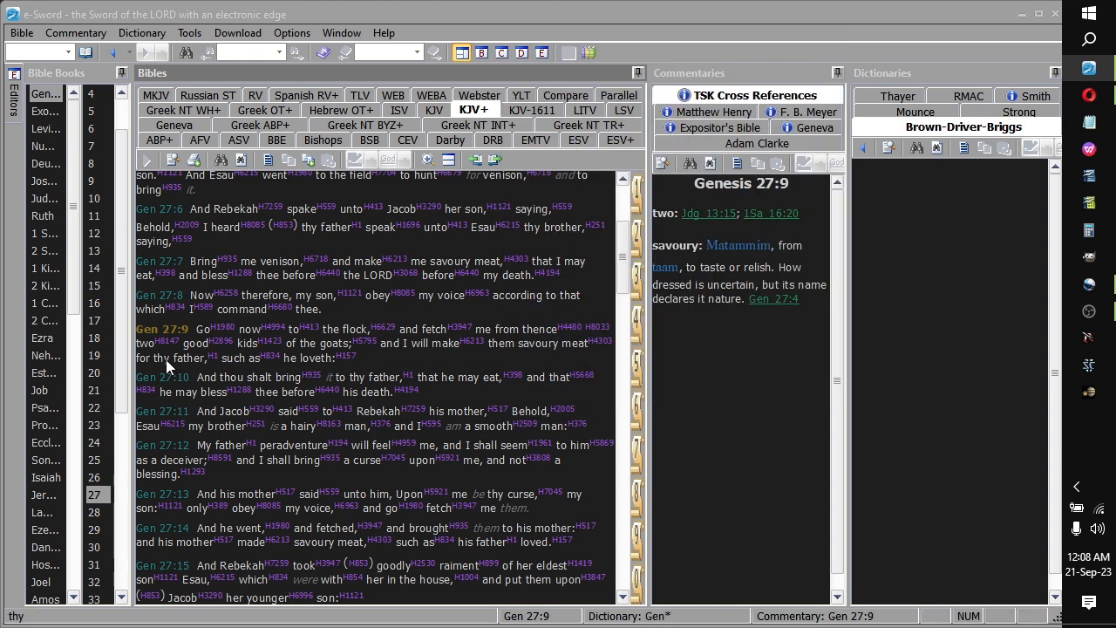
- Advance through Genesis 27:10, 11, 12, 13 and 14, showing each verse's TSK cross references
click(154, 375)
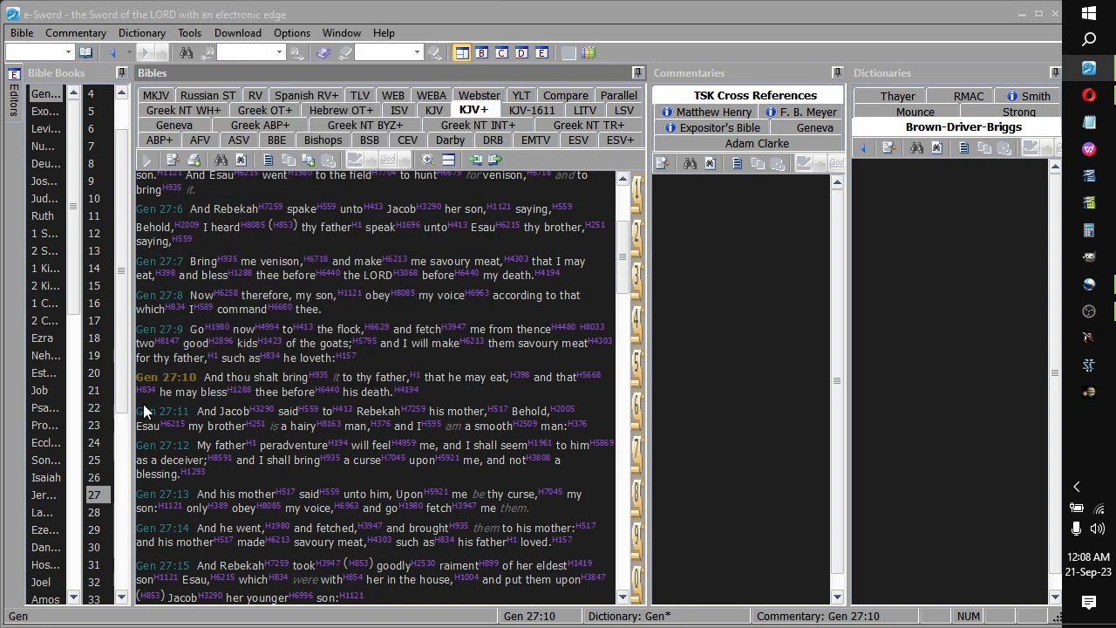
scroll(143, 404, down, 2)
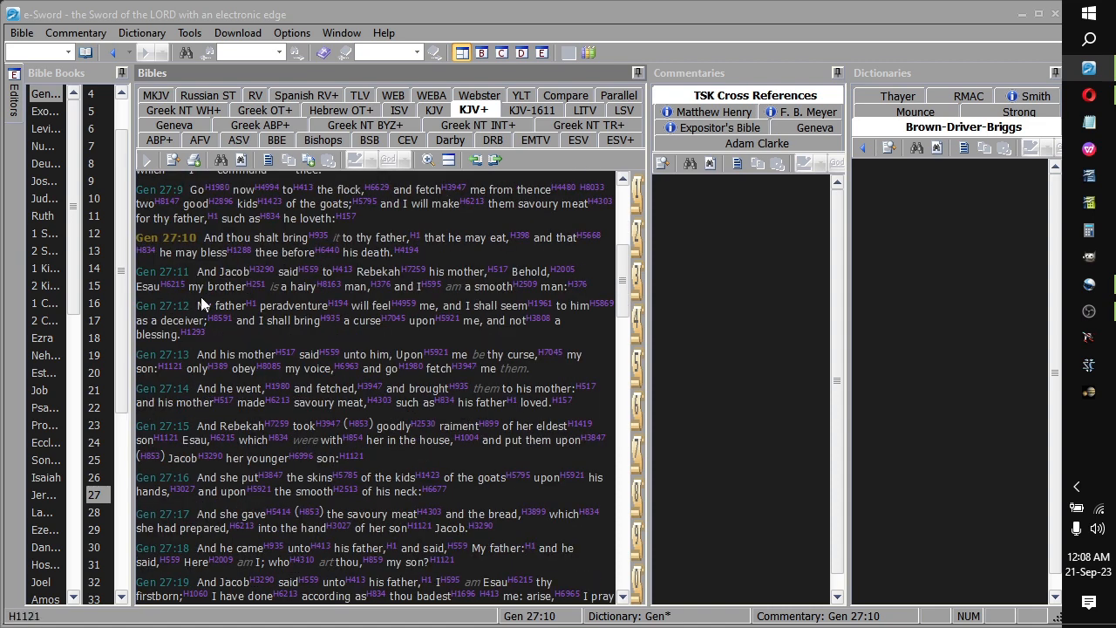
click(149, 273)
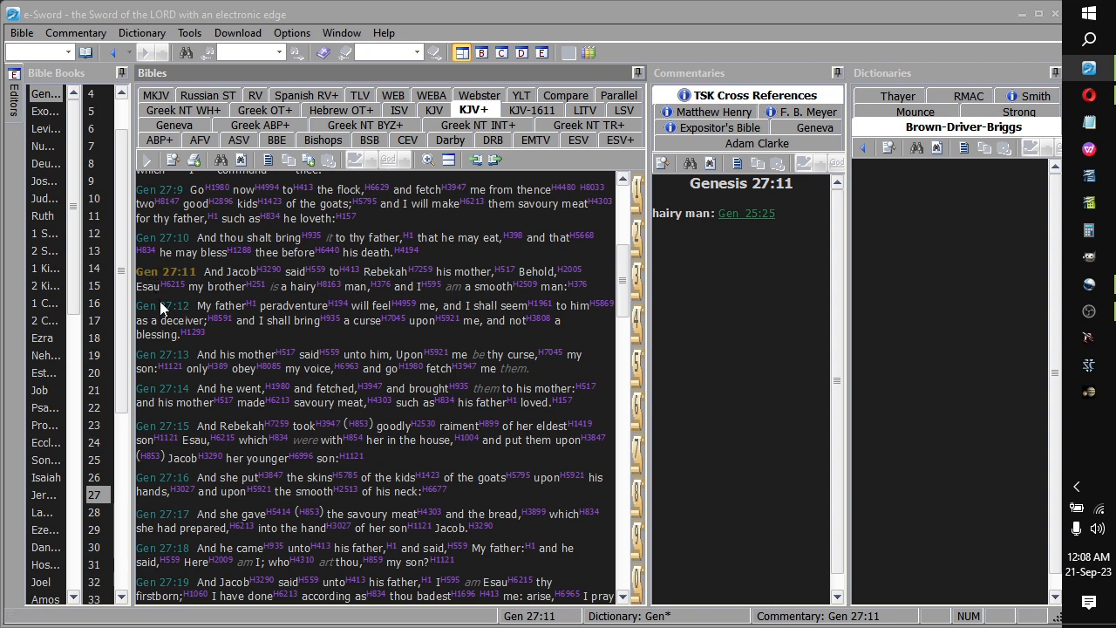
click(161, 306)
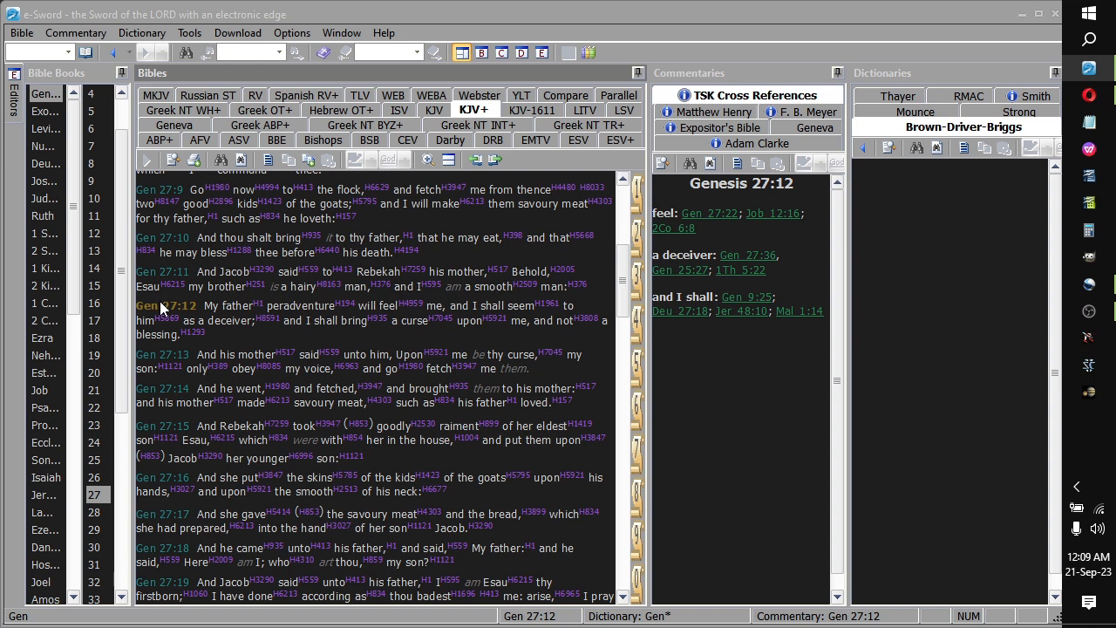
click(168, 357)
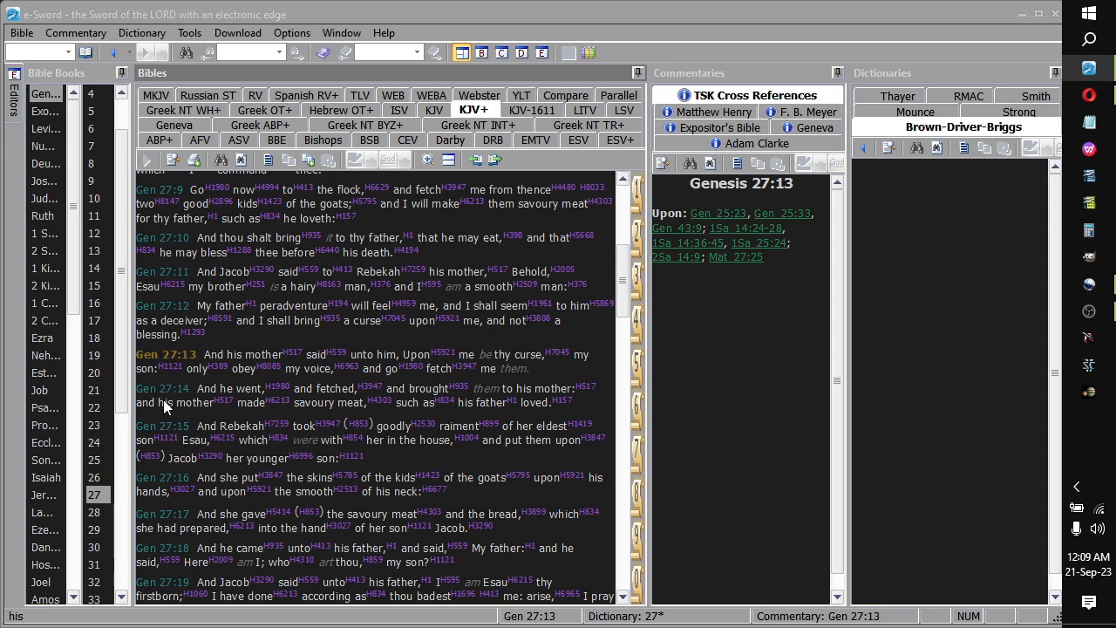
click(165, 385)
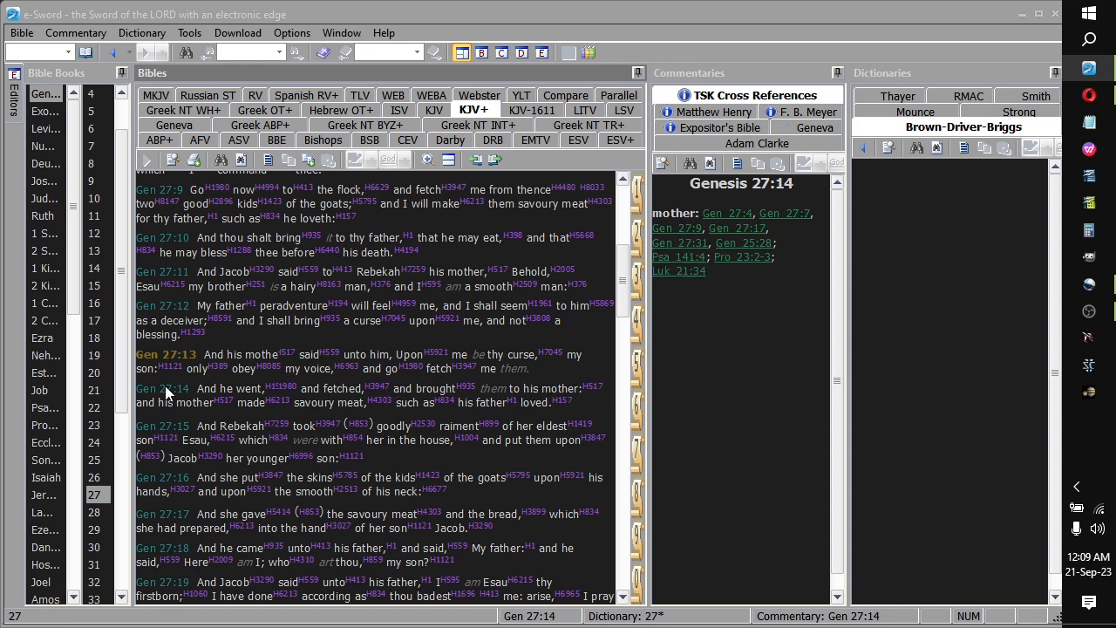
scroll(165, 385, down, 1)
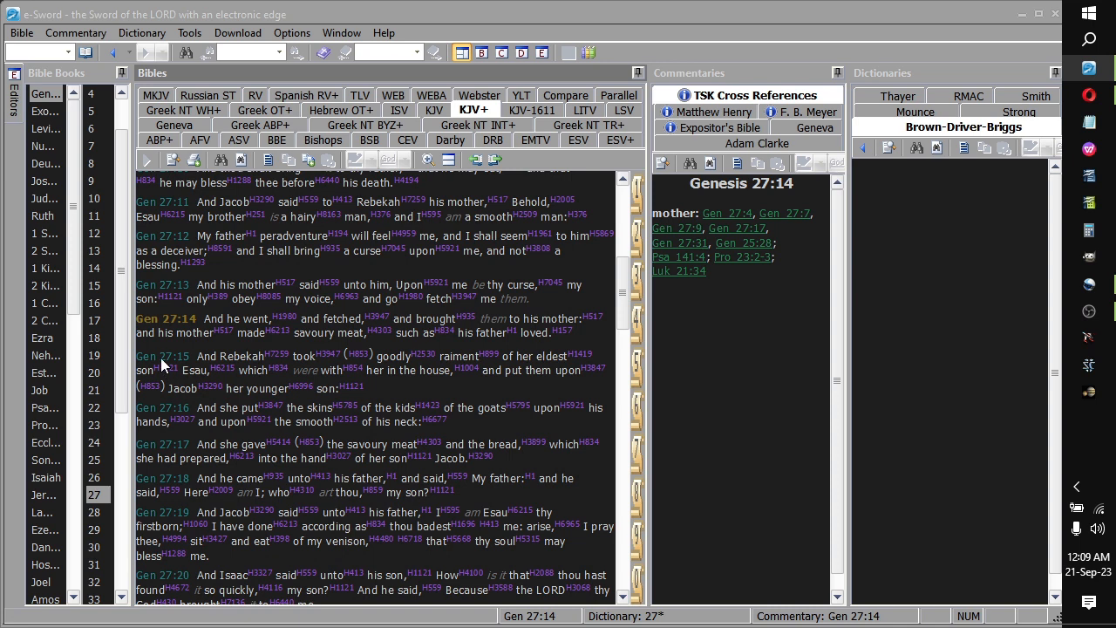
- Advance through Genesis 27:15, 16, 17 and 18, then make 27:19 the current verse
click(162, 364)
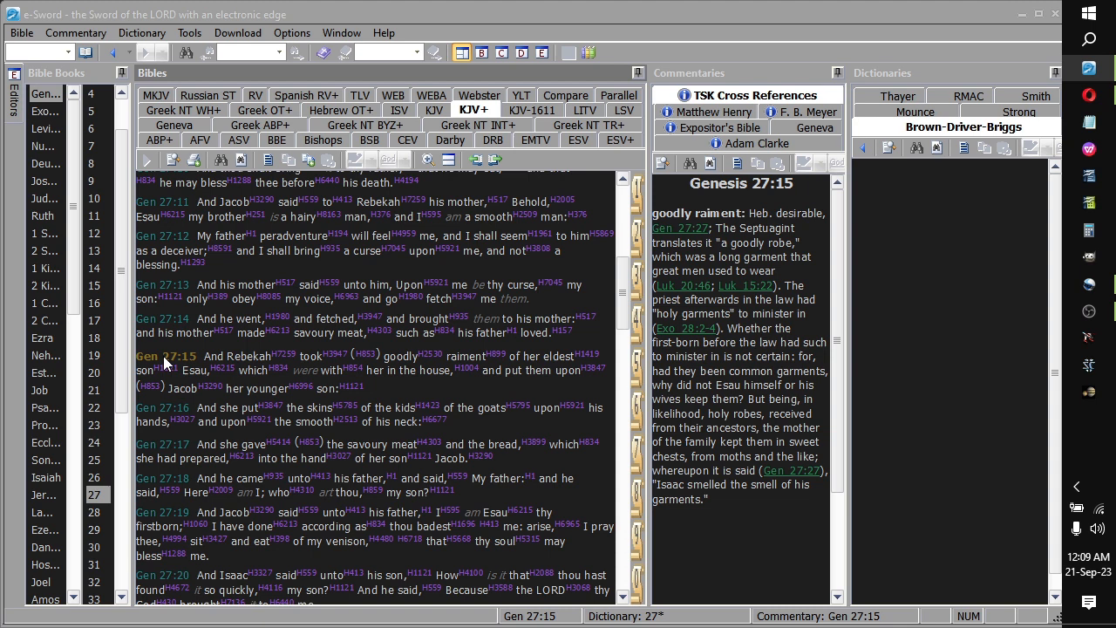
click(155, 403)
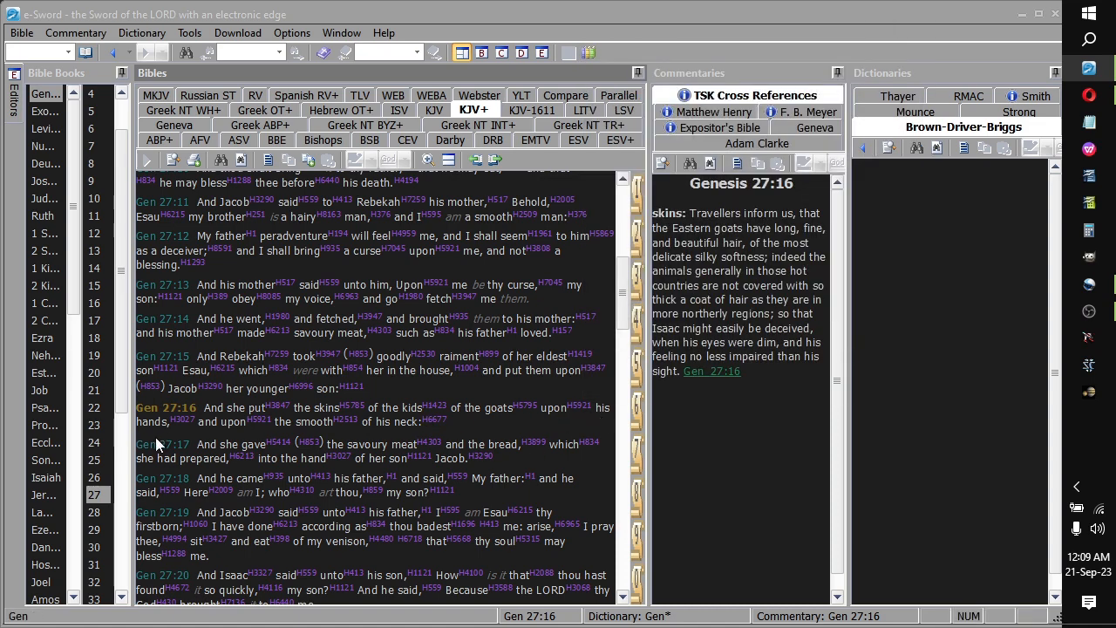
click(154, 440)
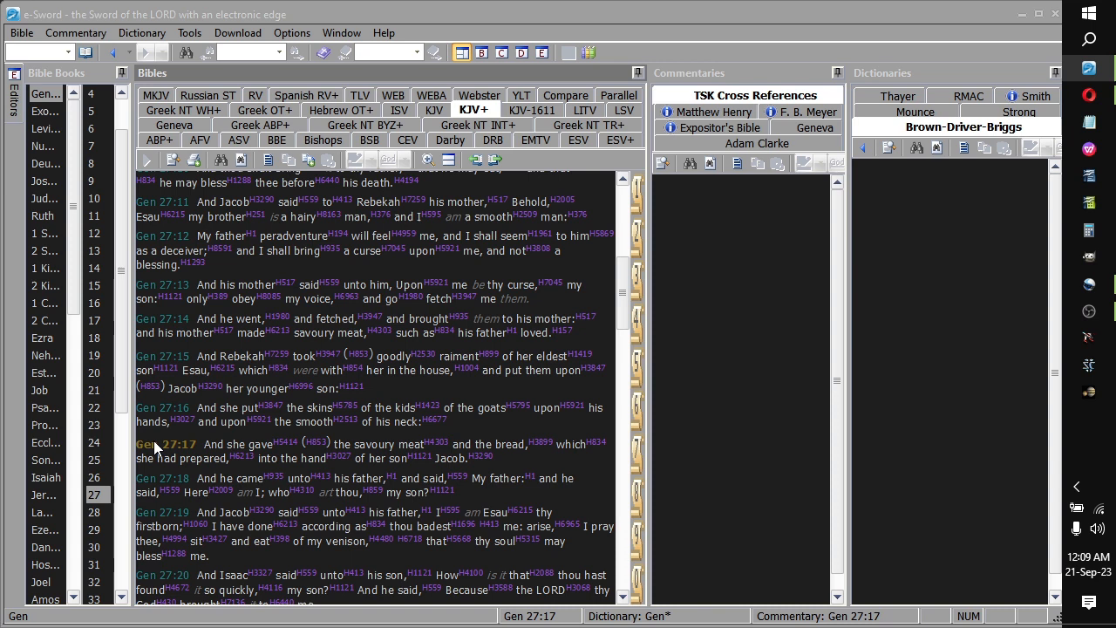
scroll(153, 440, down, 1)
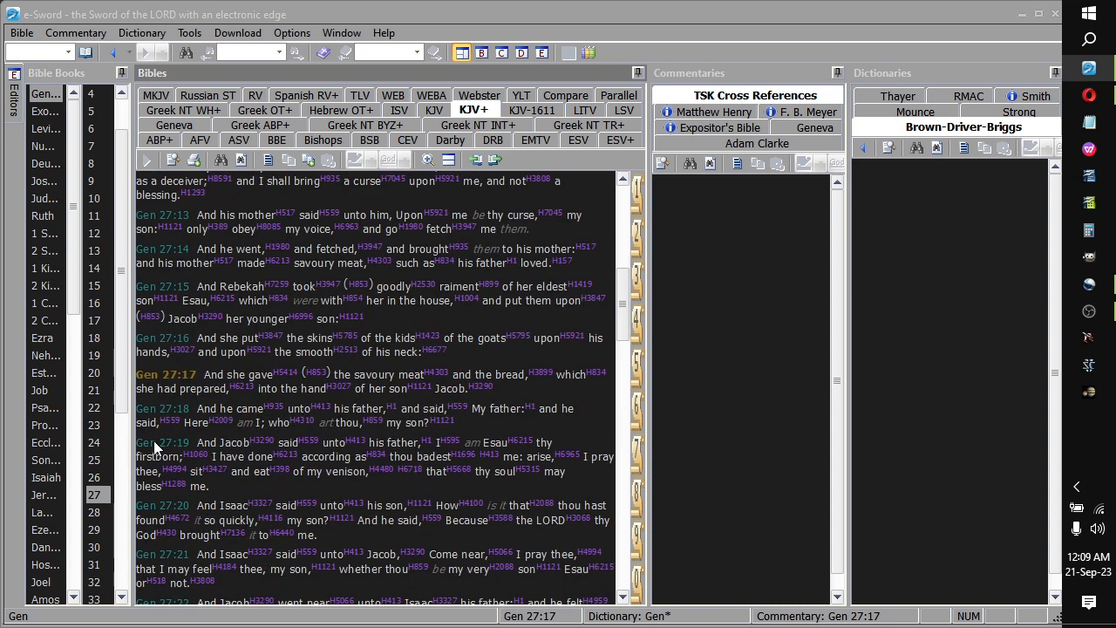
click(160, 410)
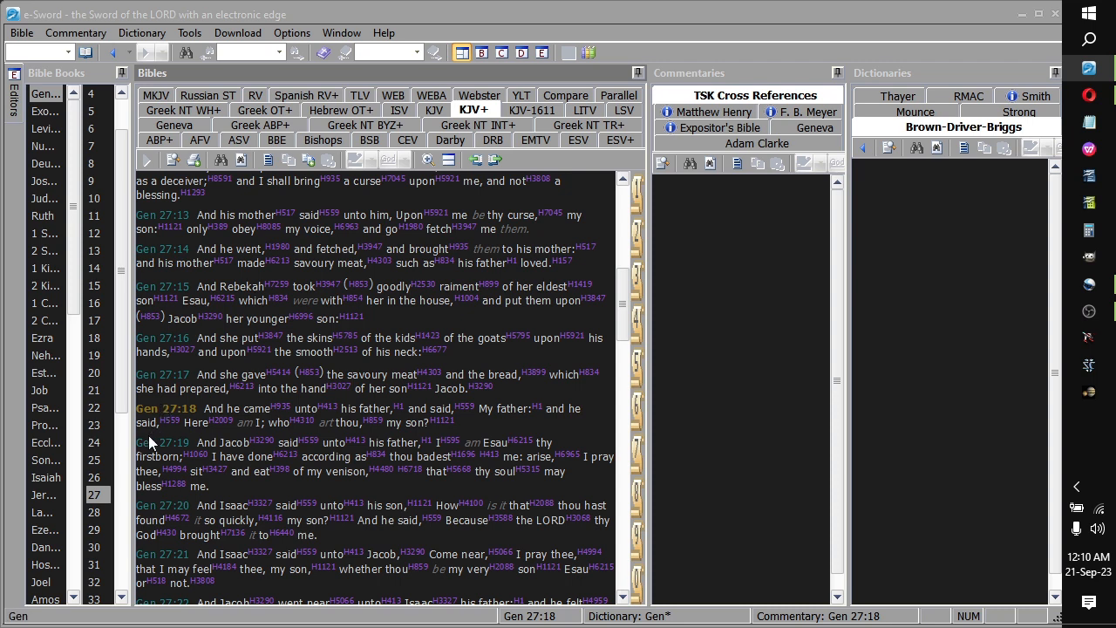
click(146, 444)
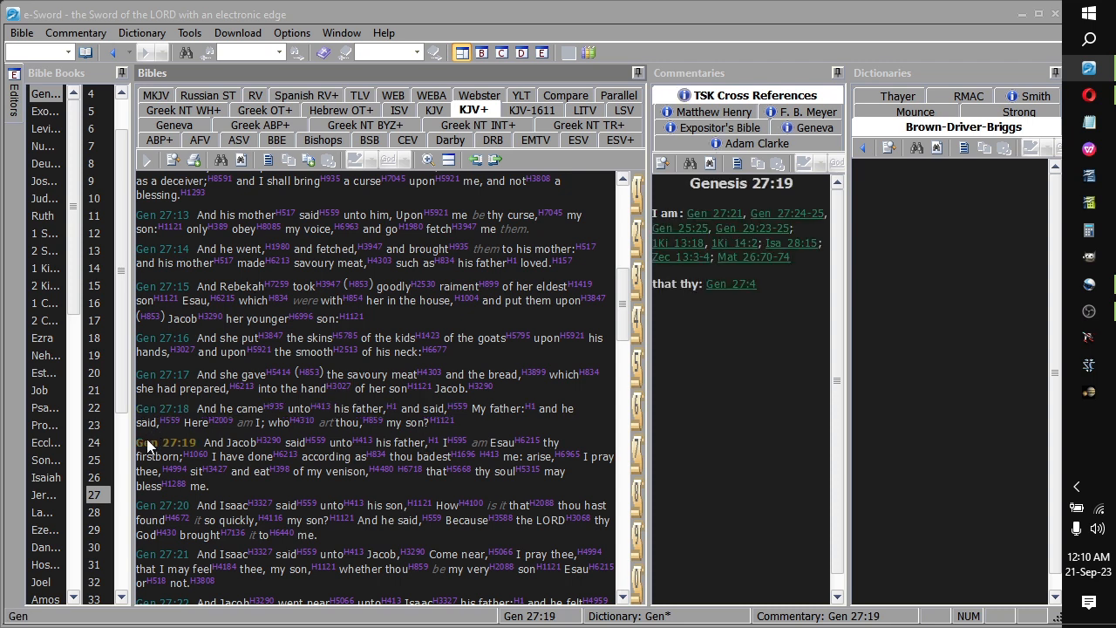
scroll(151, 436, down, 1)
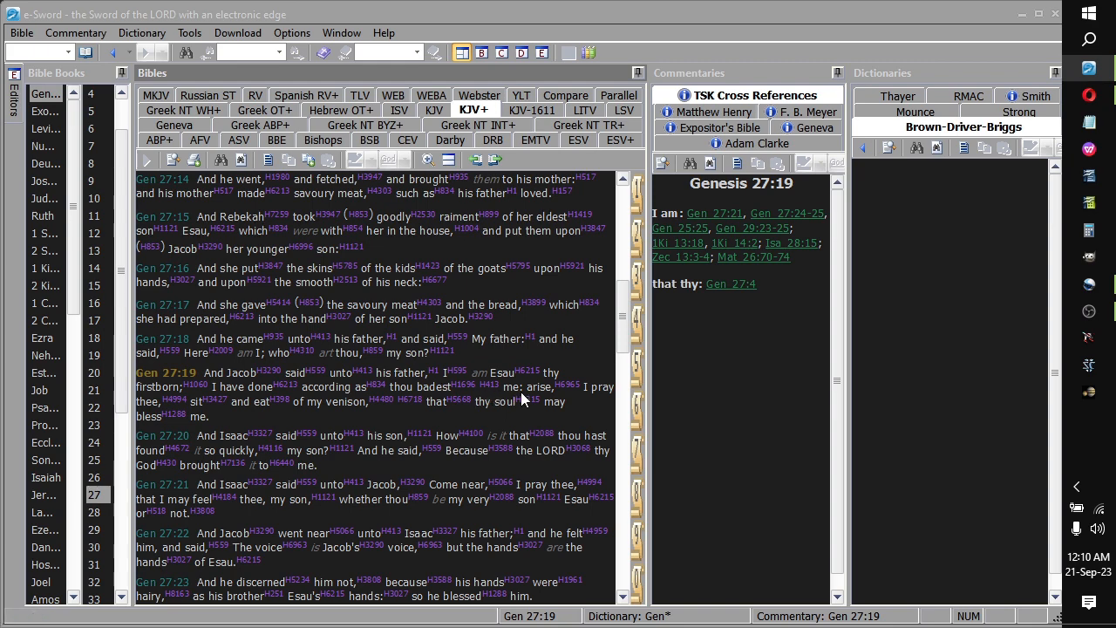
- Show the BDB entries for H1696 and H413 in verse 19, then advance to Genesis 27:20
click(453, 386)
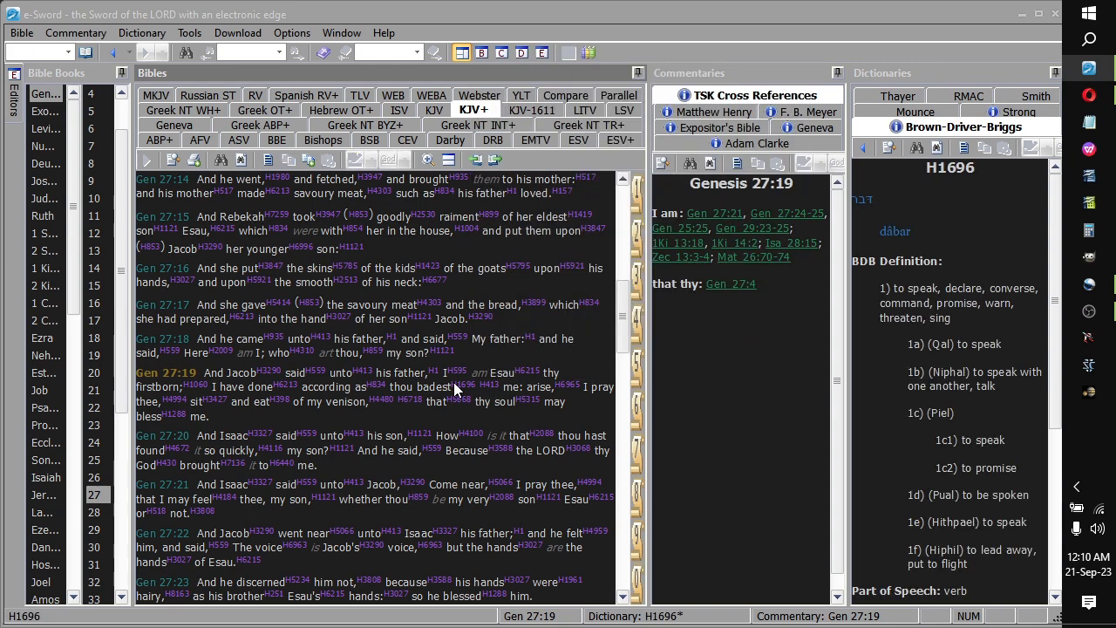
click(485, 386)
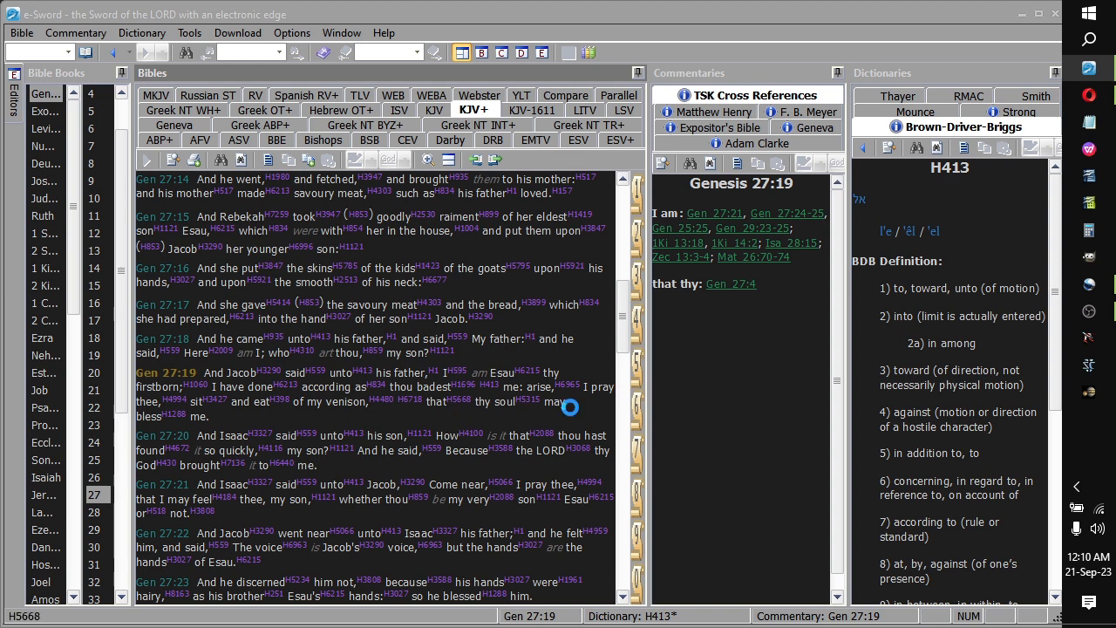
click(165, 435)
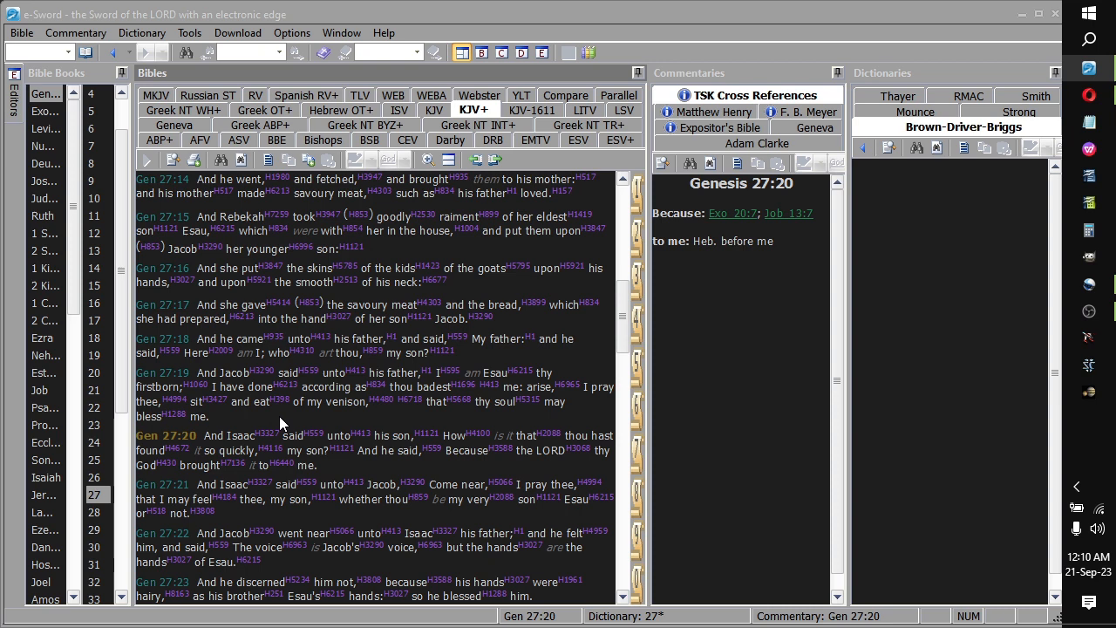
scroll(279, 416, down, 1)
- Advance through Genesis 27:21, 22, 23, 24, 25, 26, 27 and 28, loading each verse's TSK notes
click(160, 418)
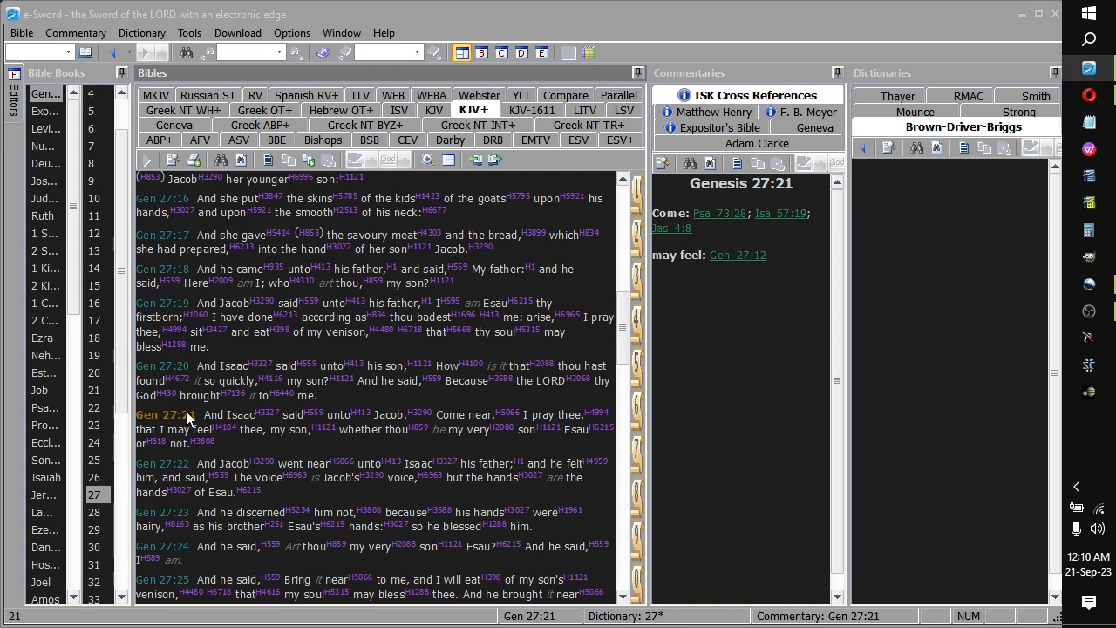
click(145, 470)
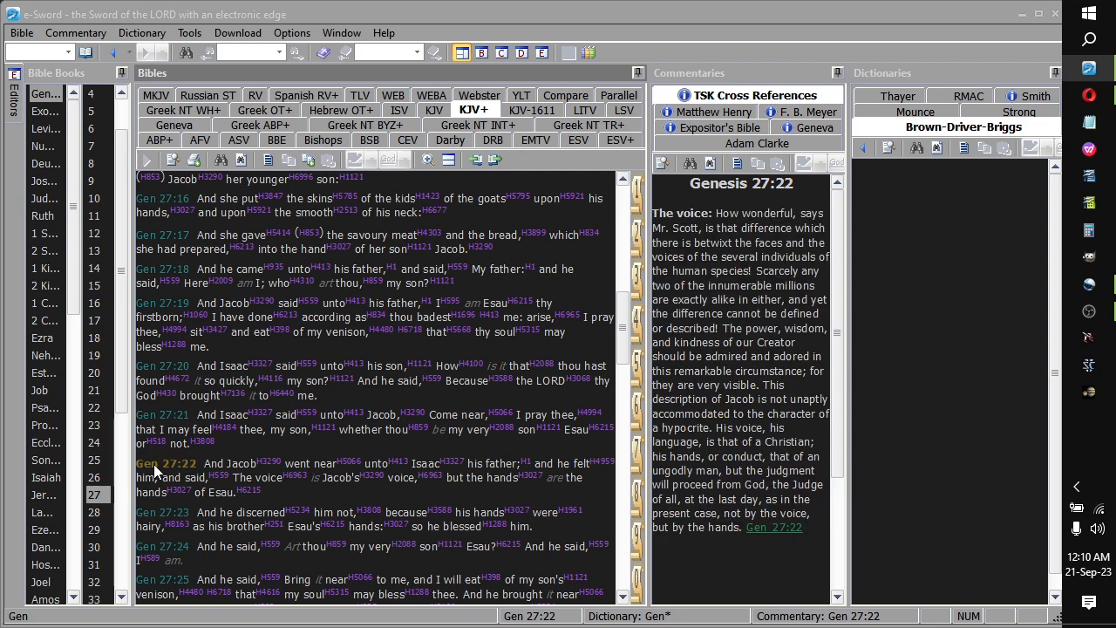
scroll(153, 464, down, 1)
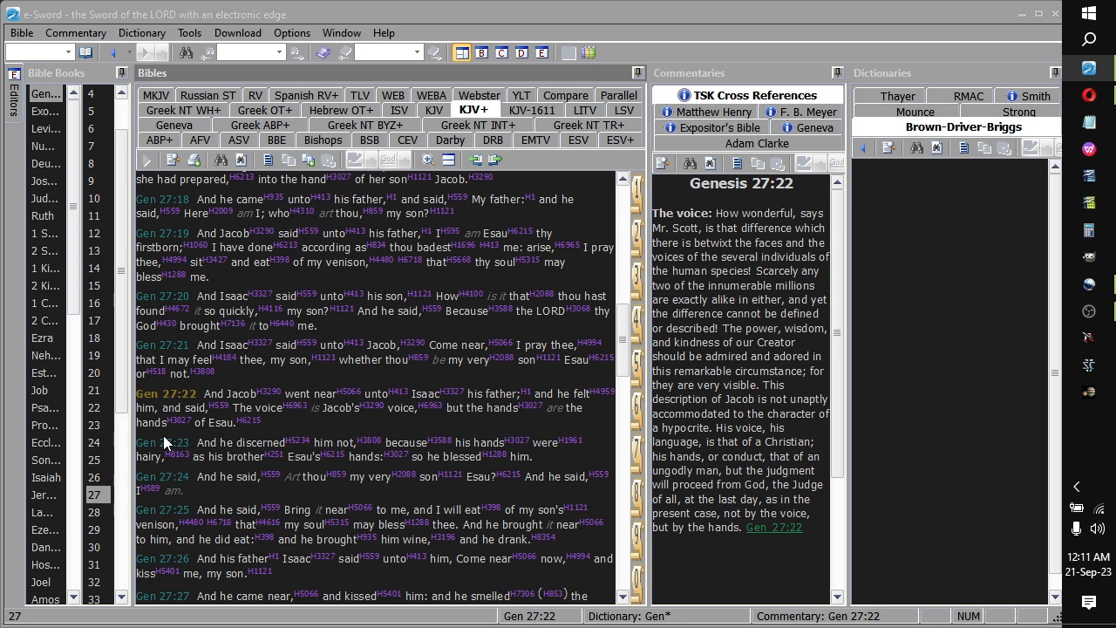
click(161, 441)
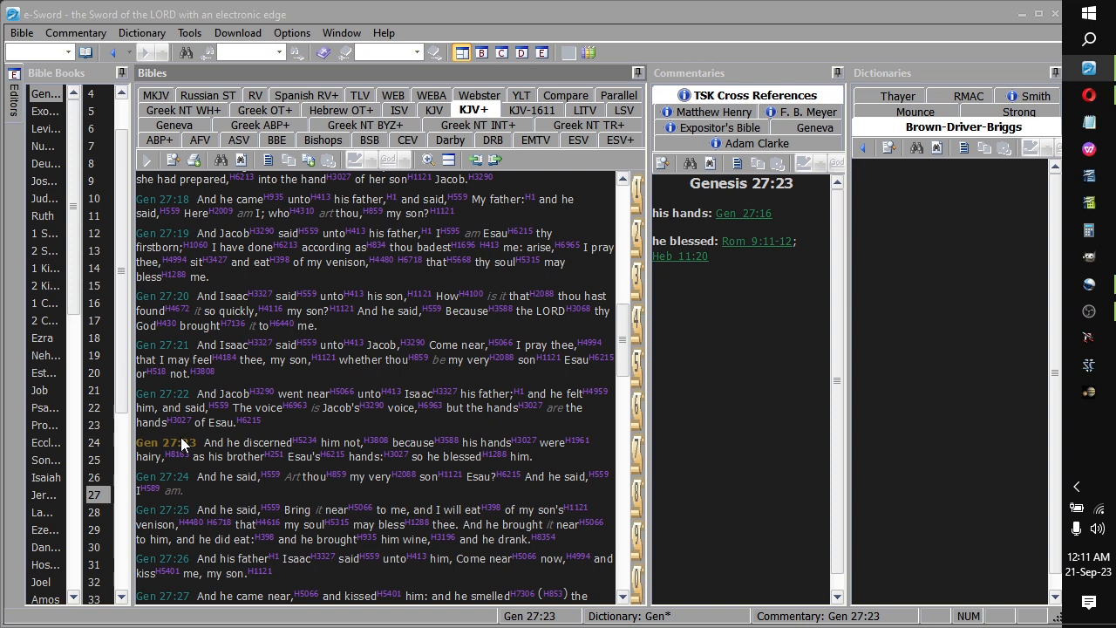
click(165, 477)
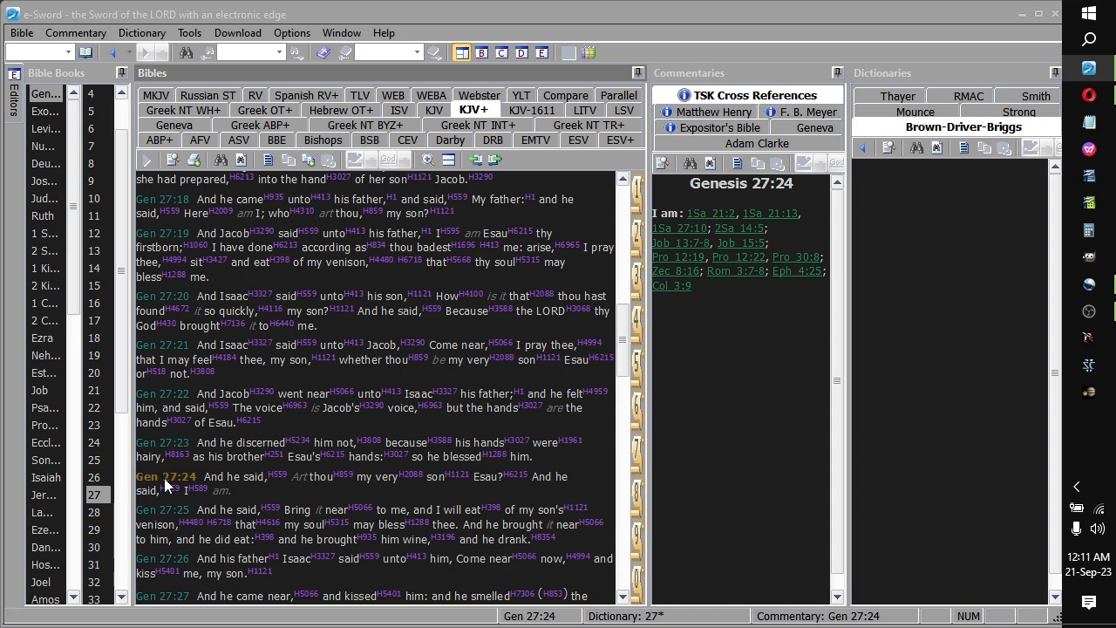
scroll(254, 496, down, 1)
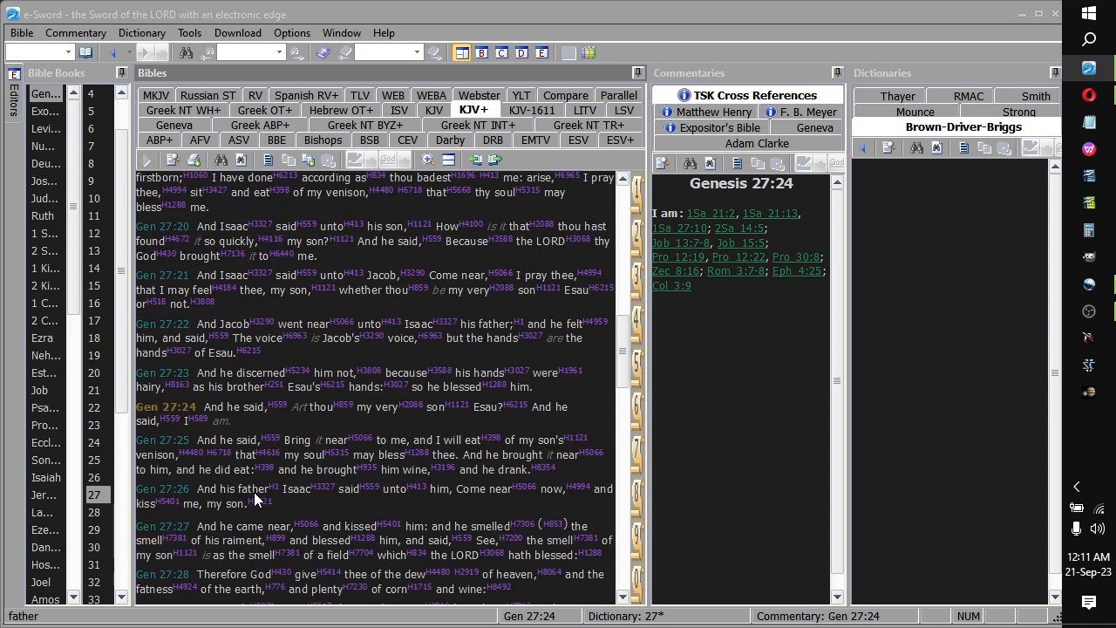
click(176, 442)
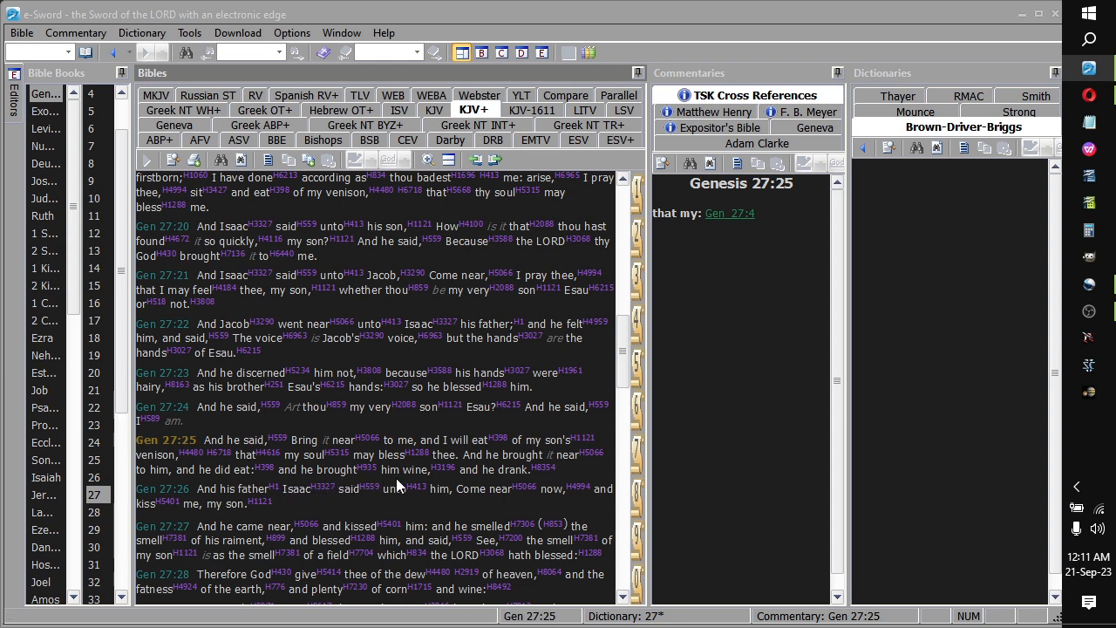
click(180, 484)
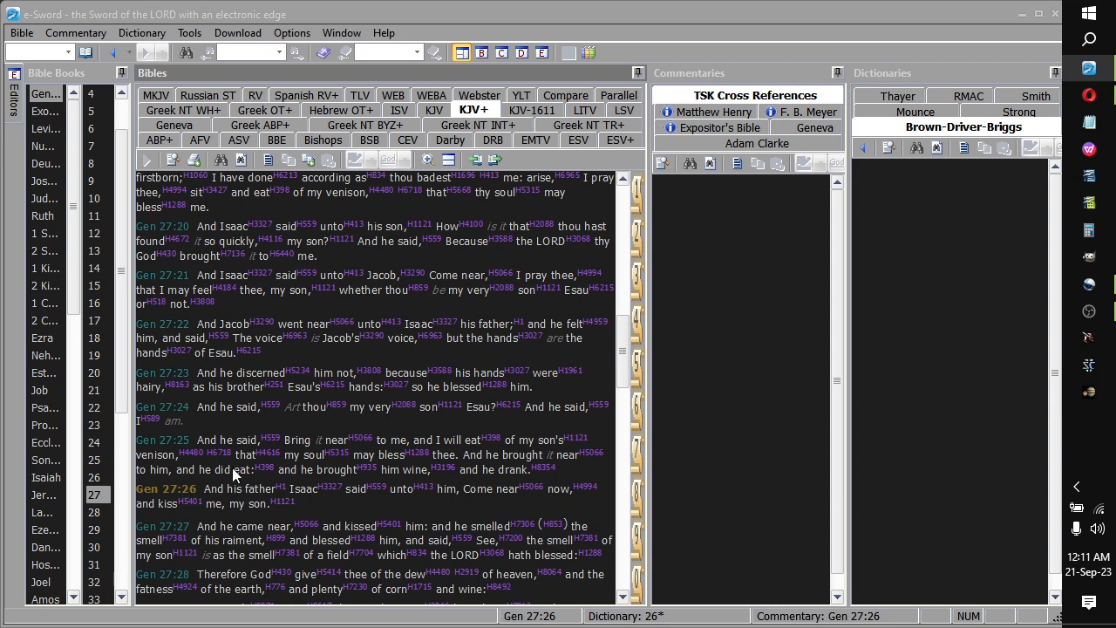
click(185, 526)
scroll(187, 525, down, 1)
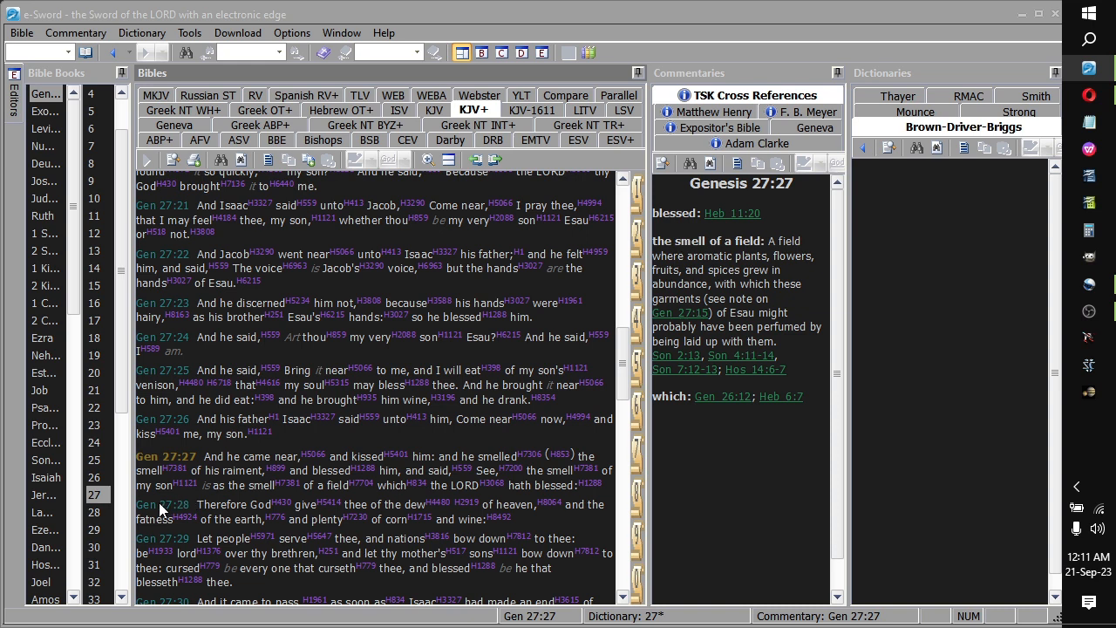
click(159, 502)
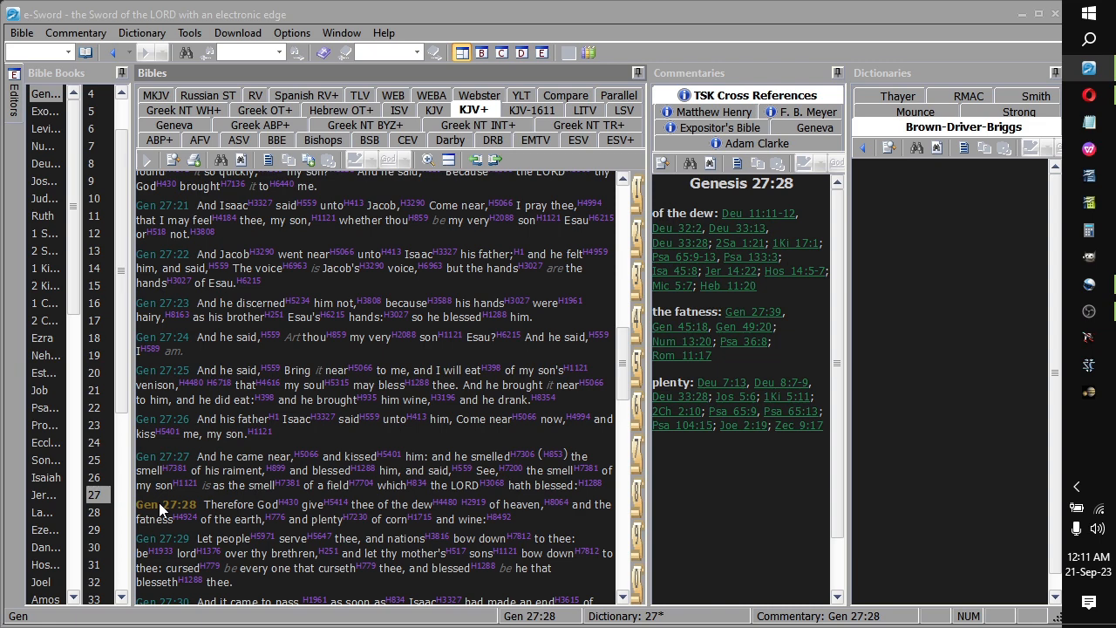
scroll(158, 510, down, 1)
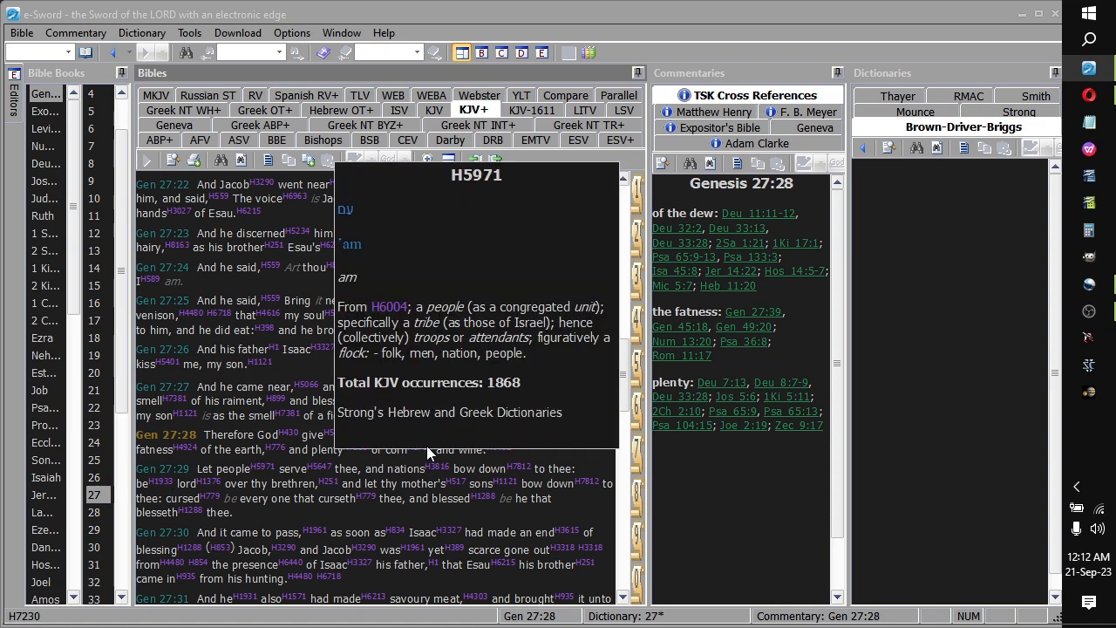
- Show the BDB entry for corn, H1715, then advance to Genesis 27:29 and its cross references
click(420, 448)
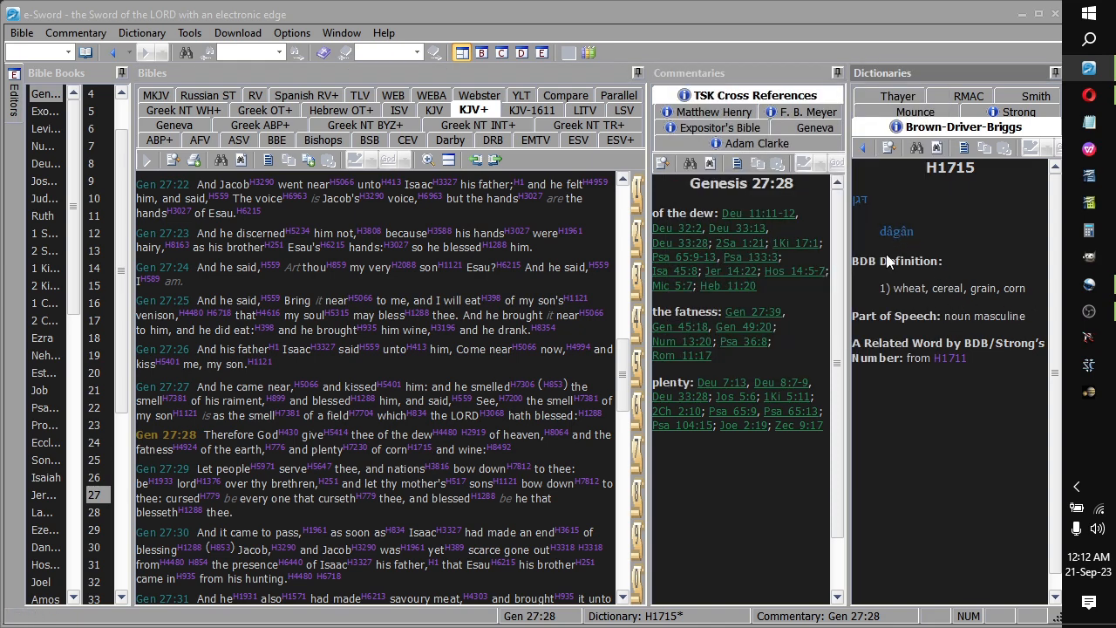
click(443, 449)
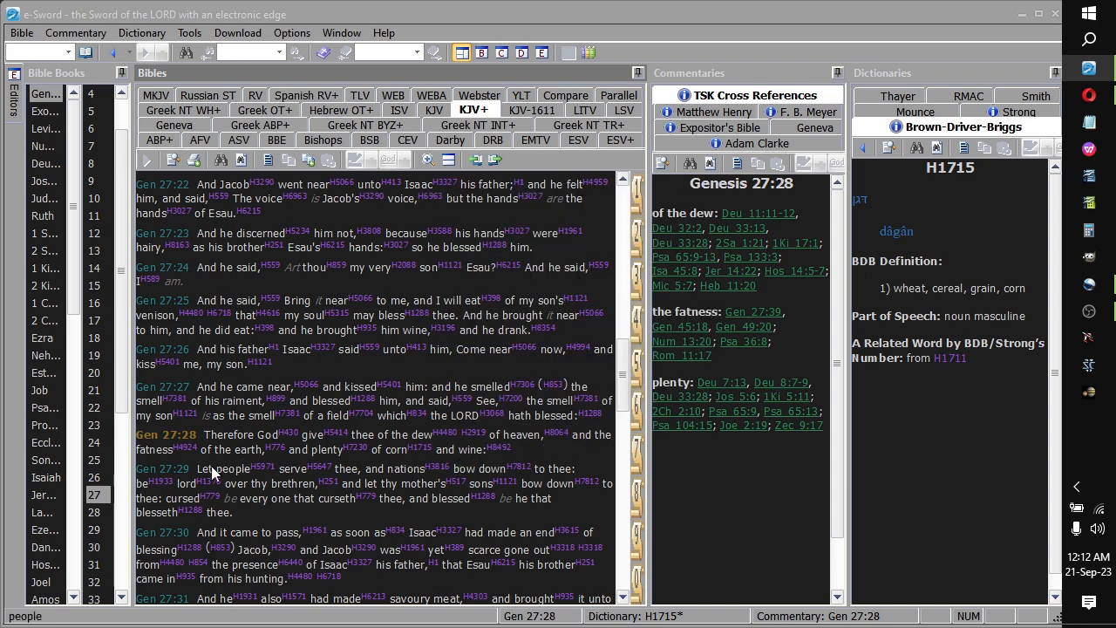
click(181, 467)
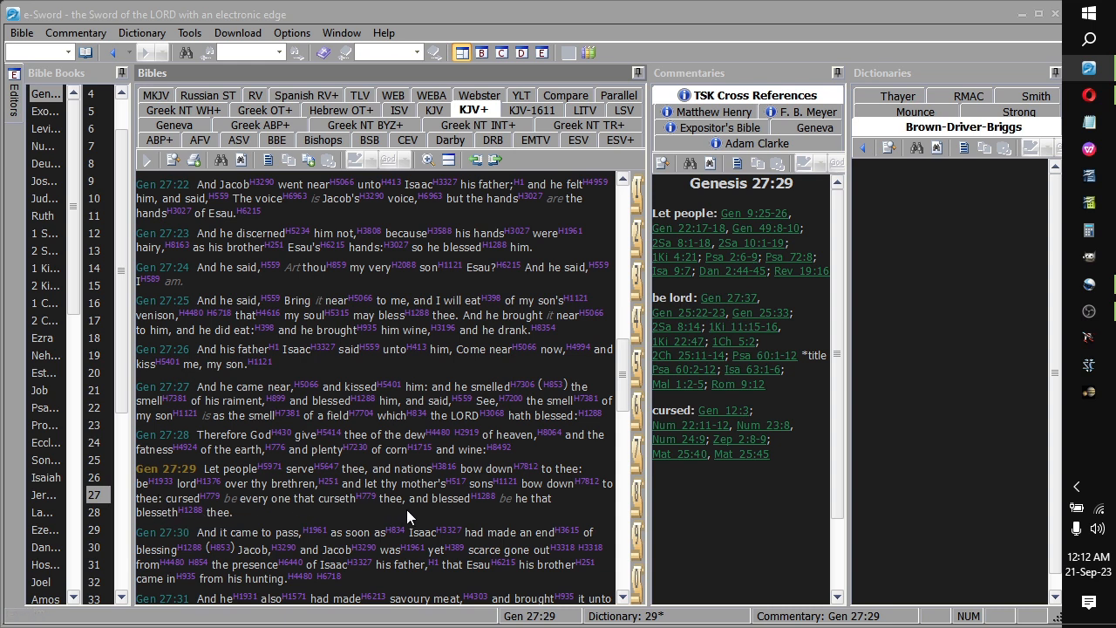
- Advance through Genesis 27:30, 31 and 32 with their TSK cross references
click(158, 532)
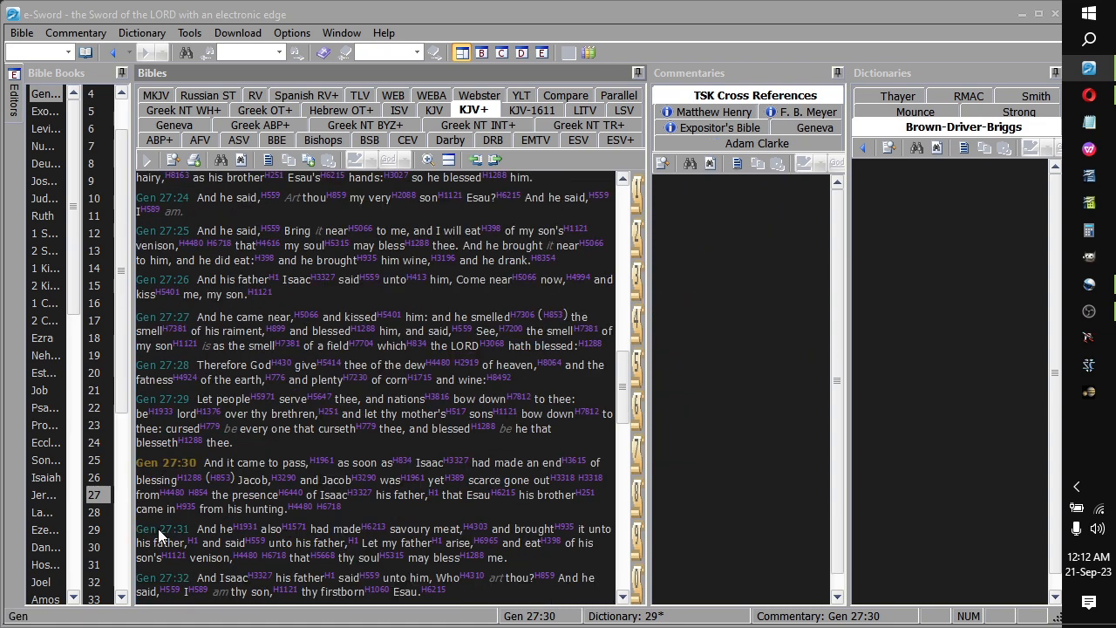
scroll(158, 532, down, 2)
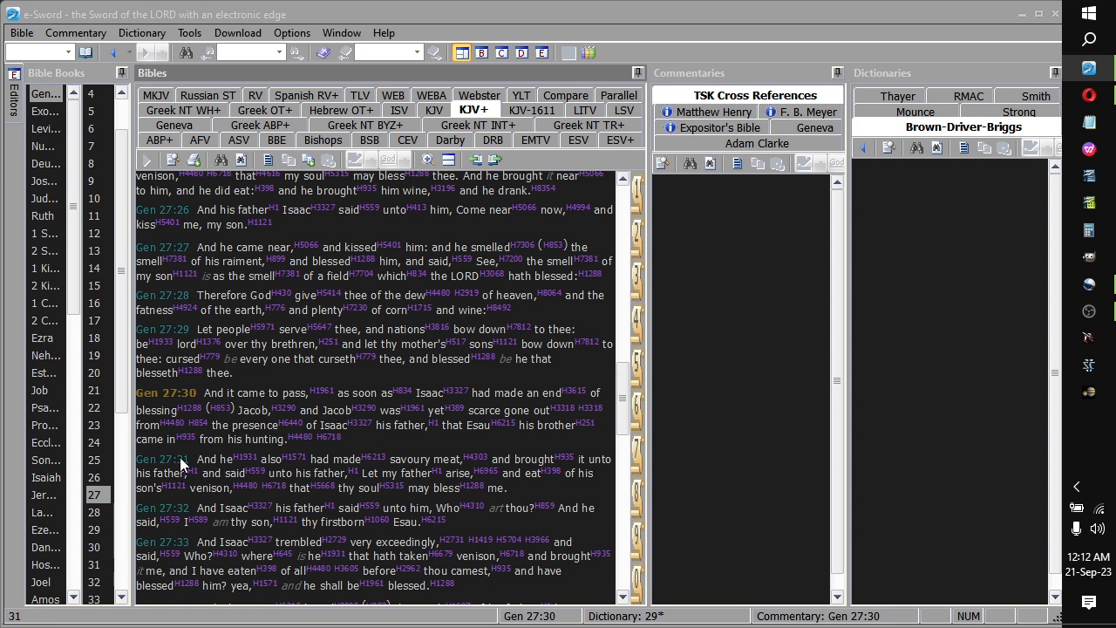
click(158, 455)
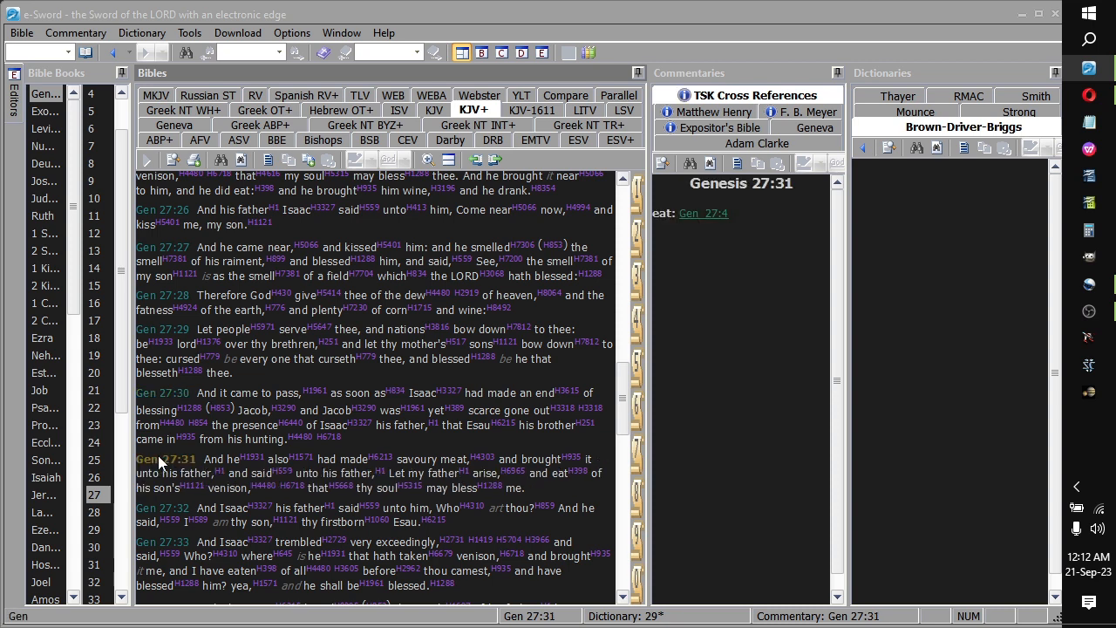
scroll(157, 455, down, 1)
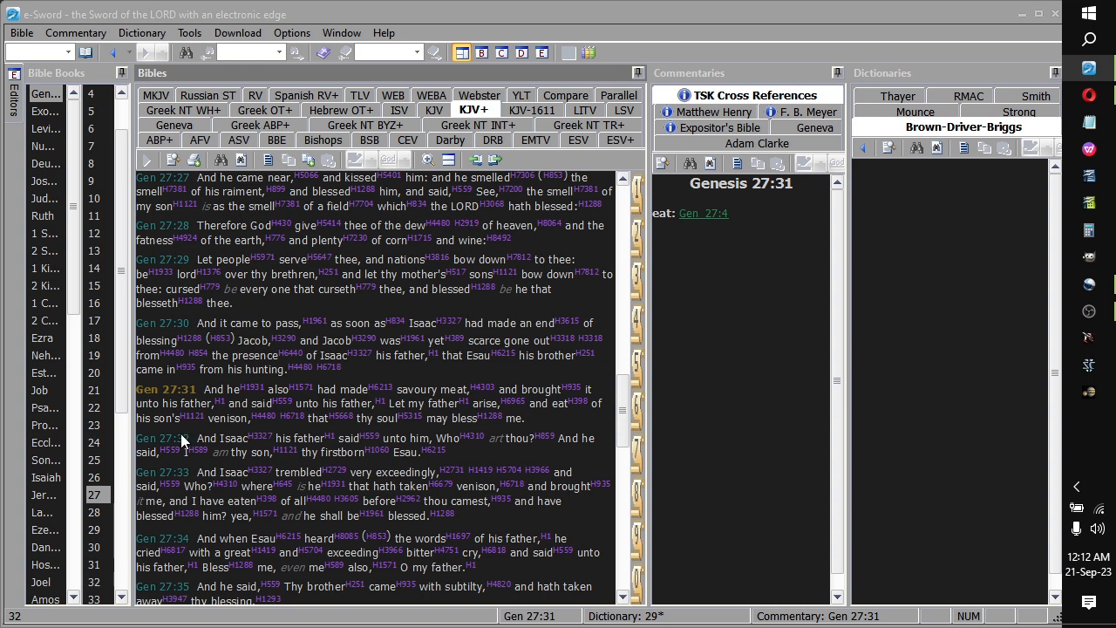
click(185, 441)
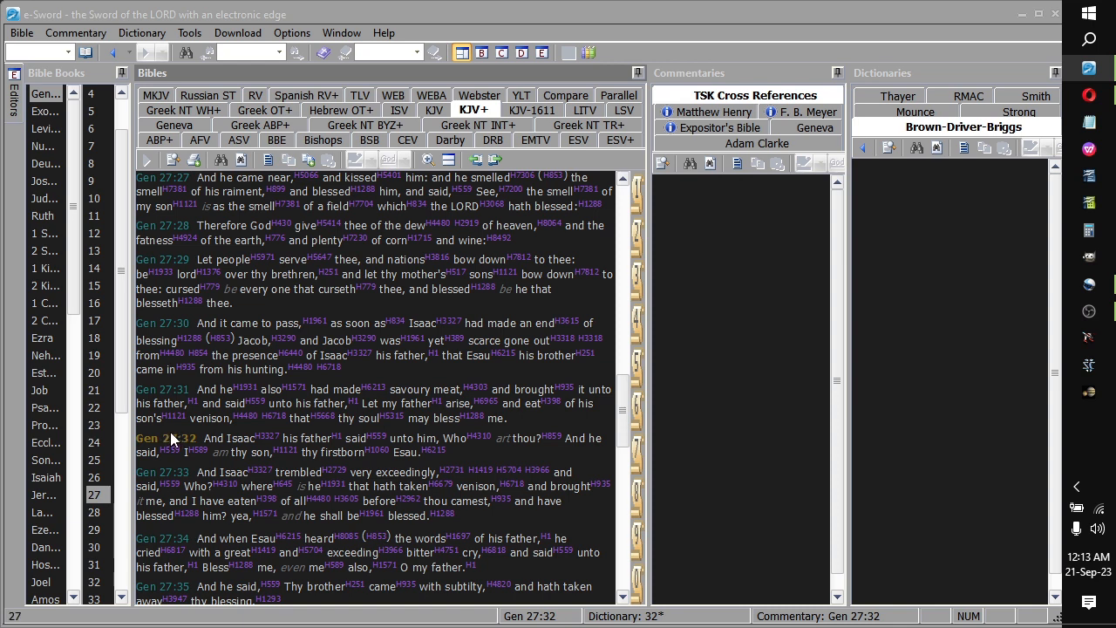
scroll(168, 442, down, 1)
- Continue through Genesis 27:33, 34, 35 and 36, loading each verse's TSK notes
click(167, 408)
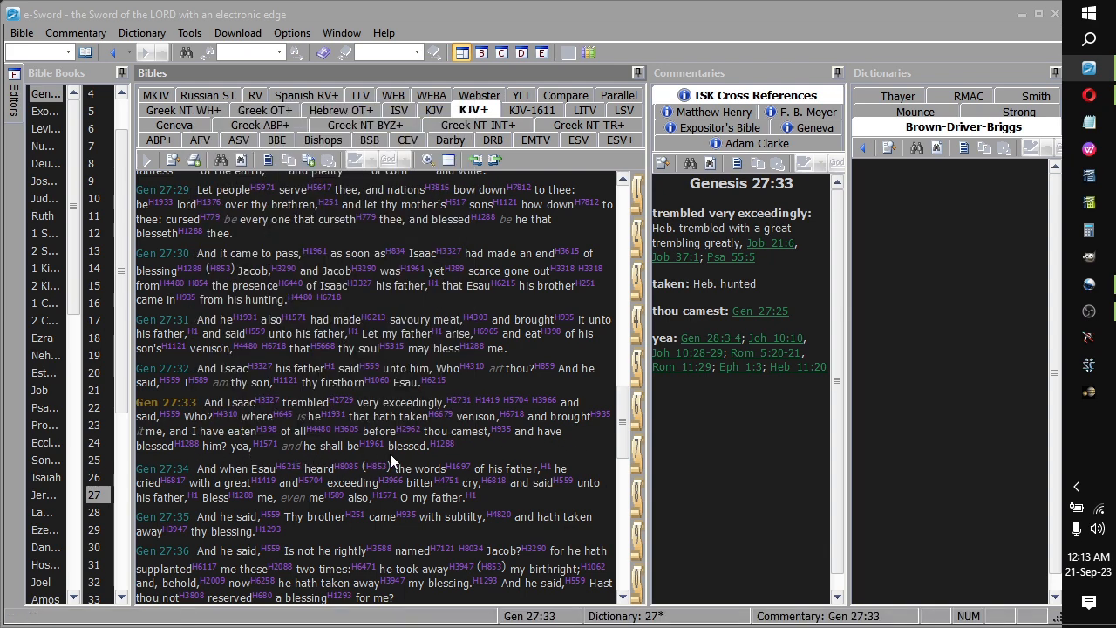
click(164, 473)
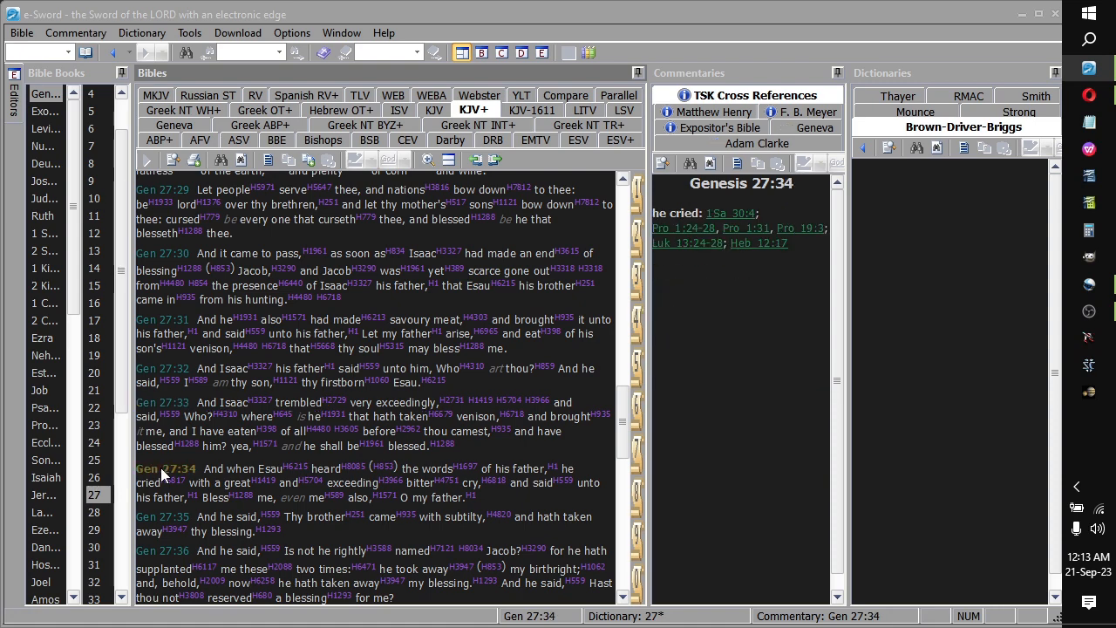
scroll(160, 468, down, 1)
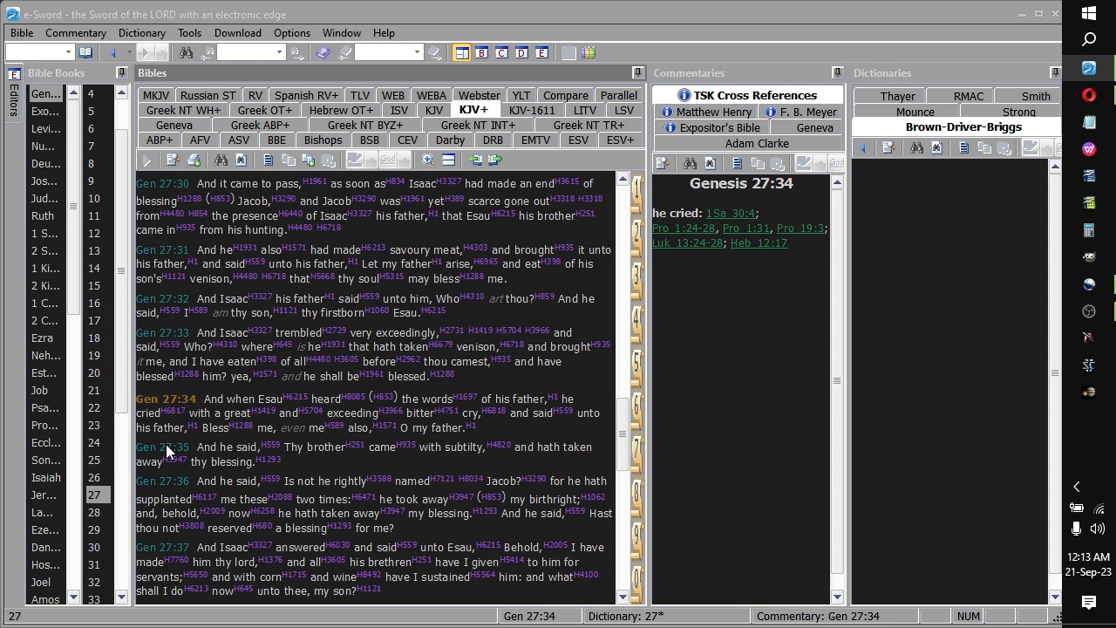
click(165, 444)
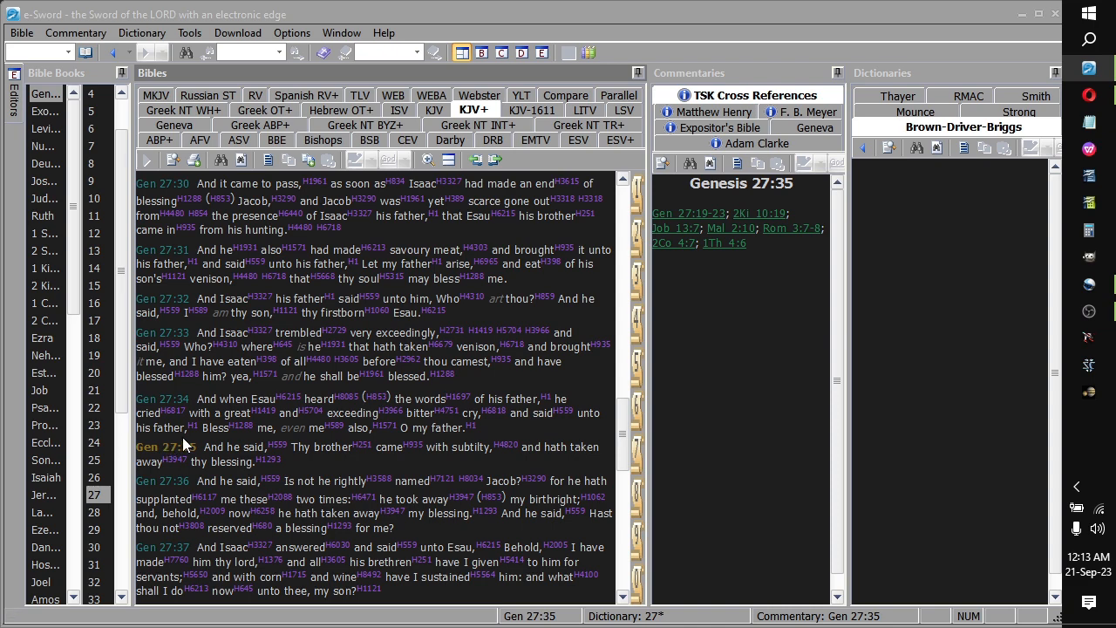
click(160, 482)
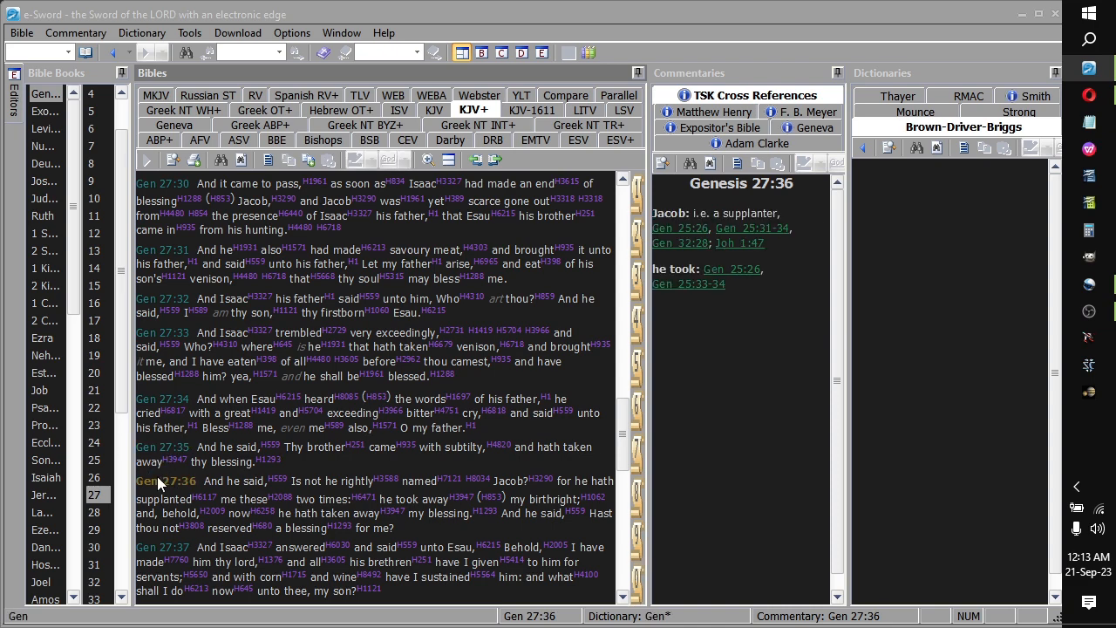
scroll(157, 476, down, 1)
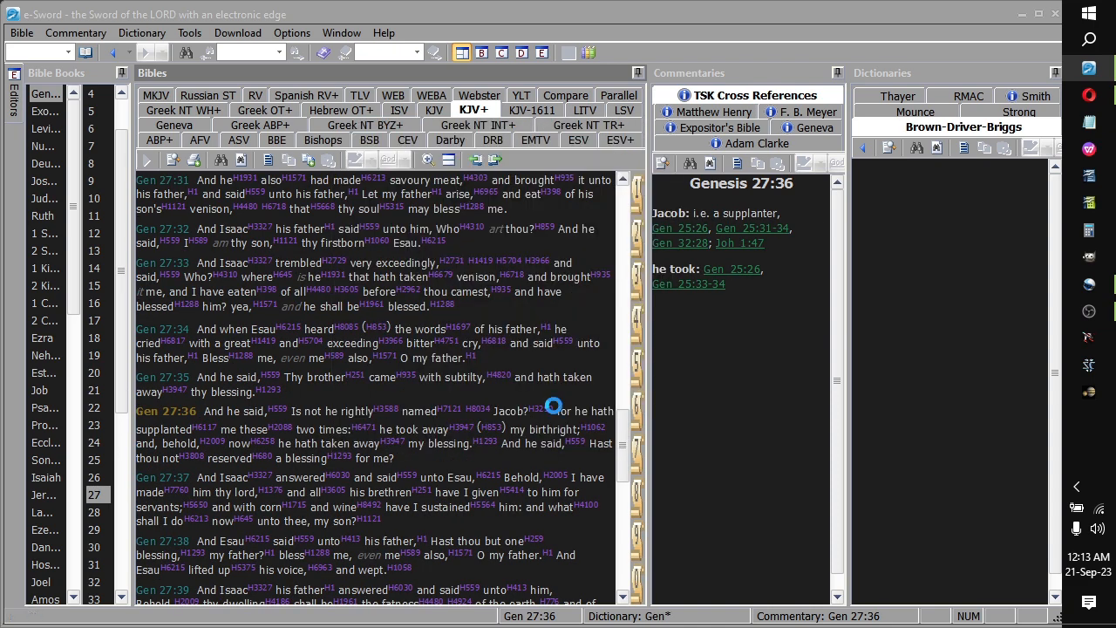
- Look up the BDB entry for Jacob, H3290, then advance to Genesis 27:37 and its TSK notes
click(542, 411)
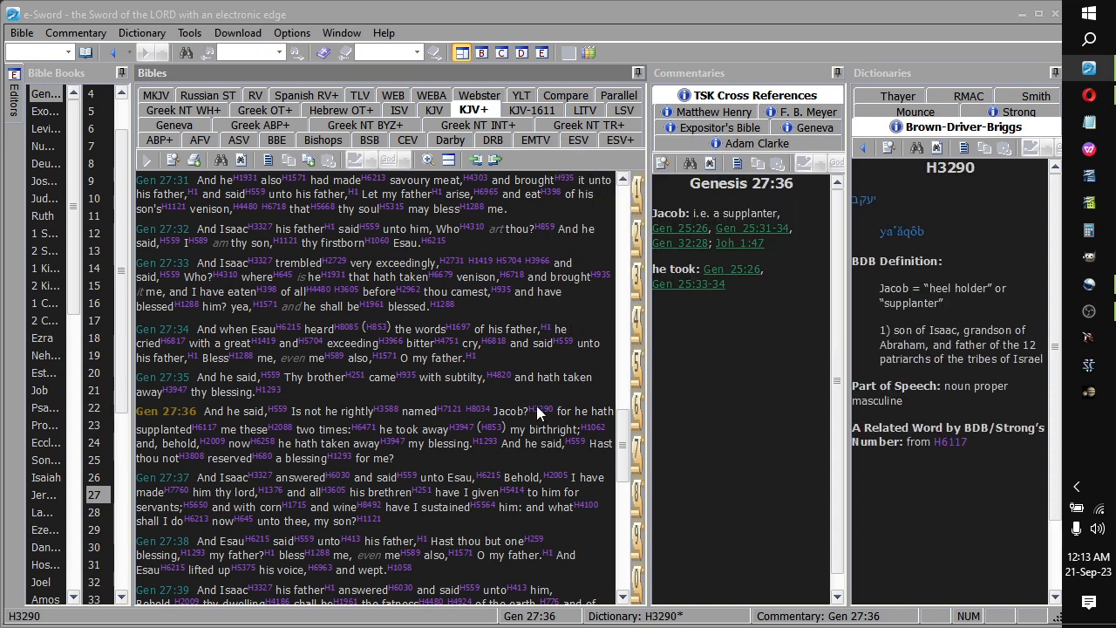
click(742, 408)
click(610, 418)
click(174, 478)
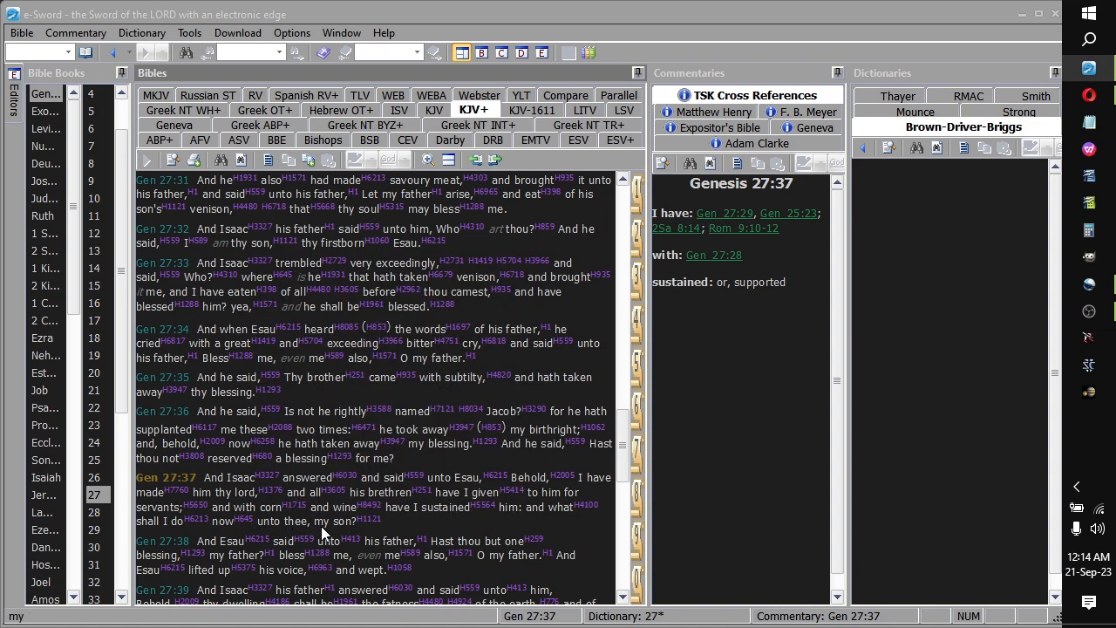
scroll(321, 526, down, 1)
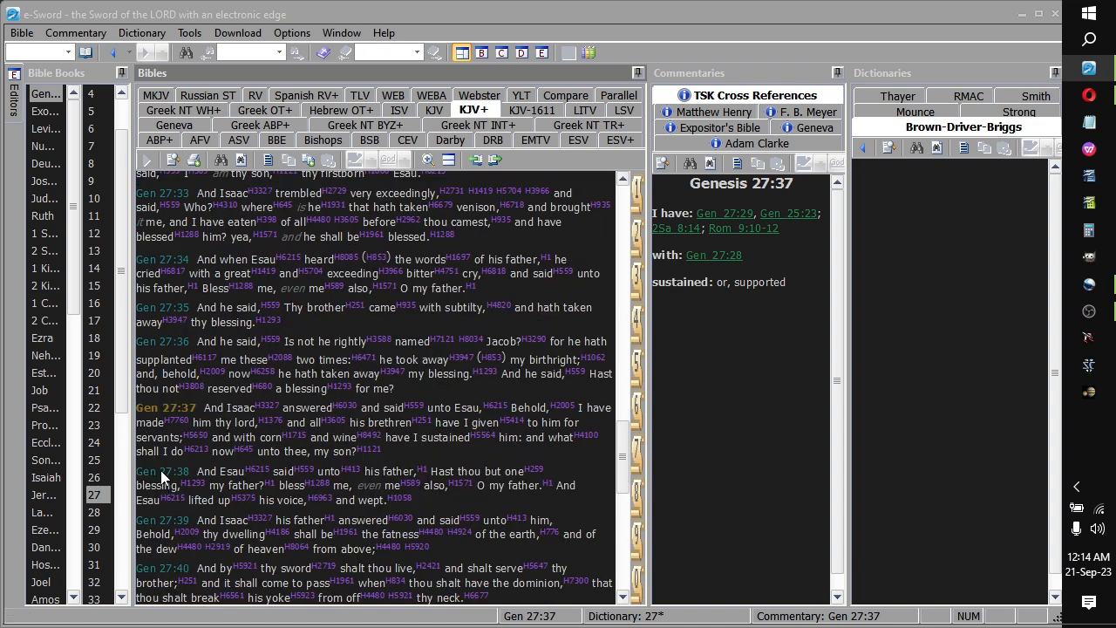
- Advance through Genesis 27:38, 39, 40 and 41, showing each verse's TSK cross references
click(163, 477)
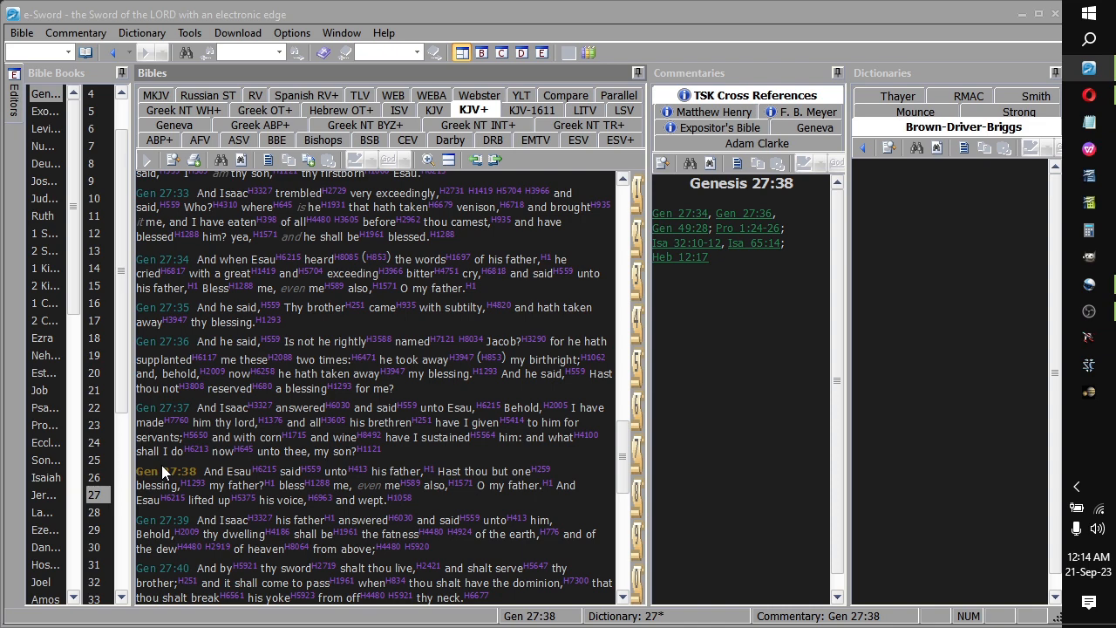
click(162, 519)
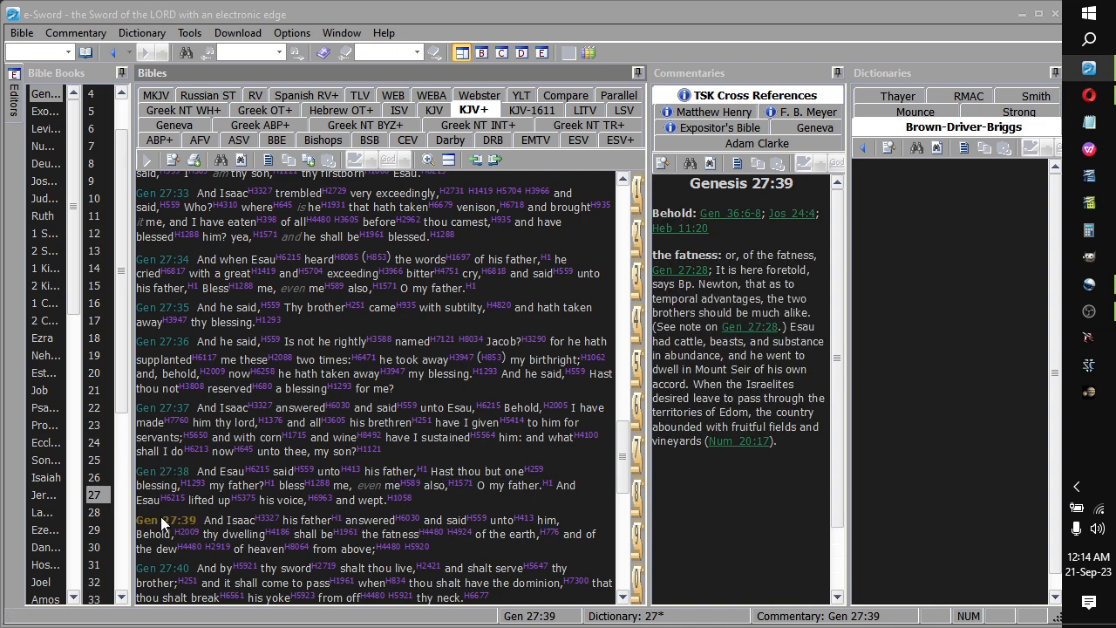
scroll(162, 520, down, 3)
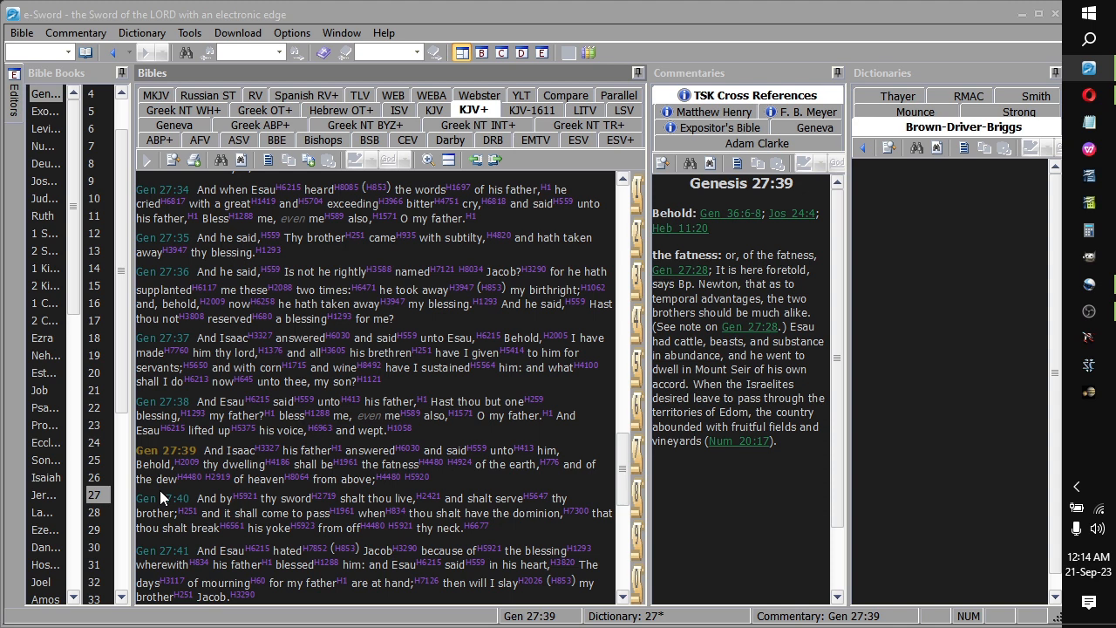
click(159, 496)
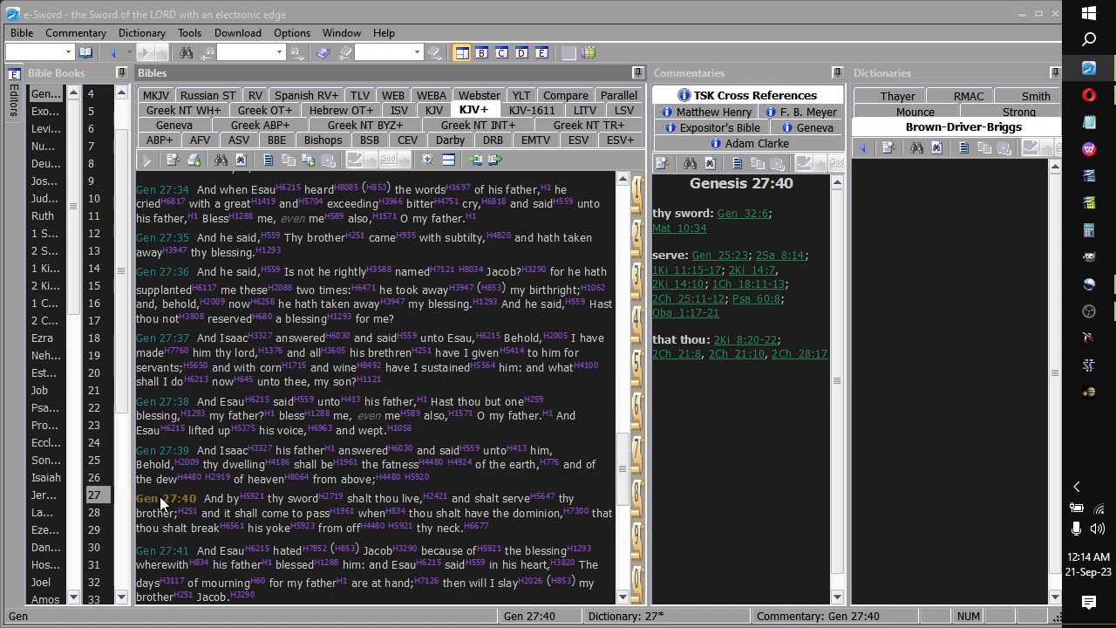
scroll(160, 495, down, 1)
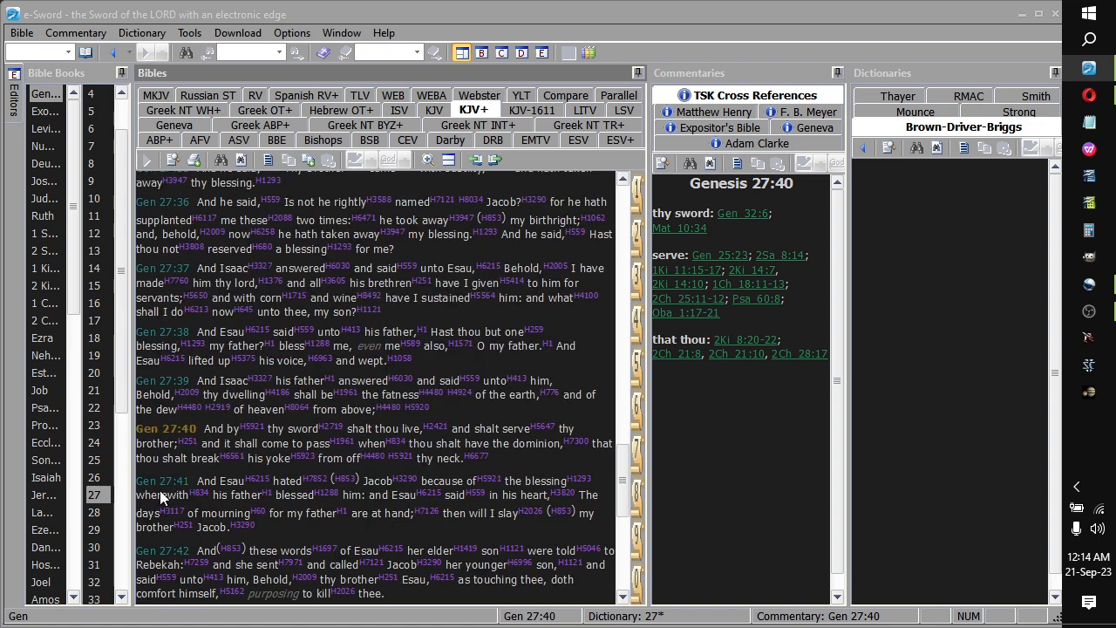
click(160, 480)
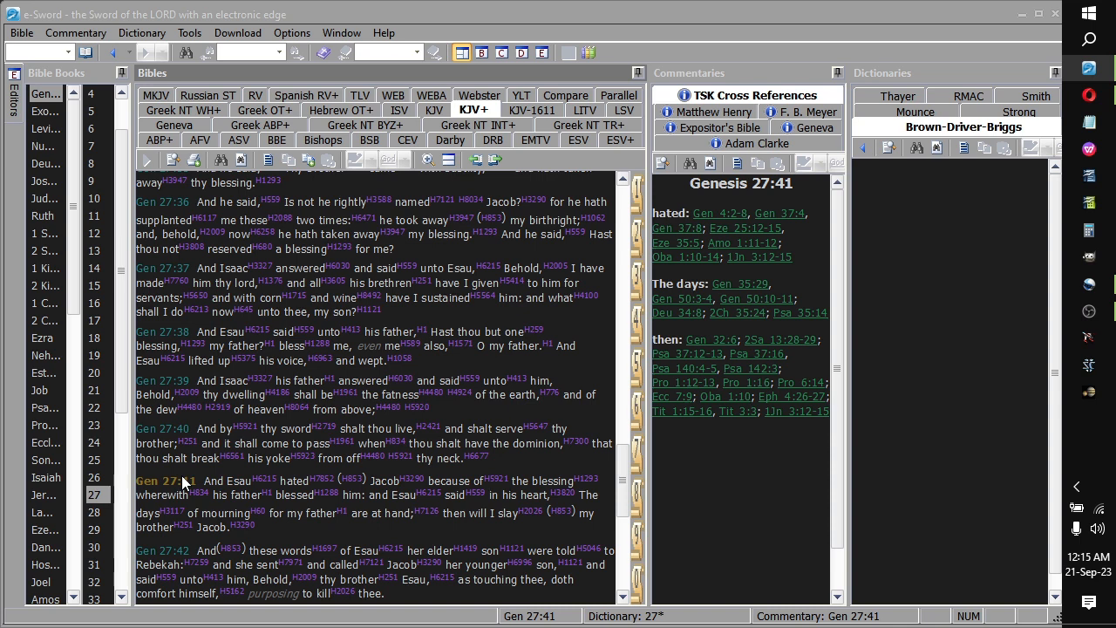
- Step through Genesis 27:42-27:45, loading the TSK cross references for each verse in turn
click(162, 549)
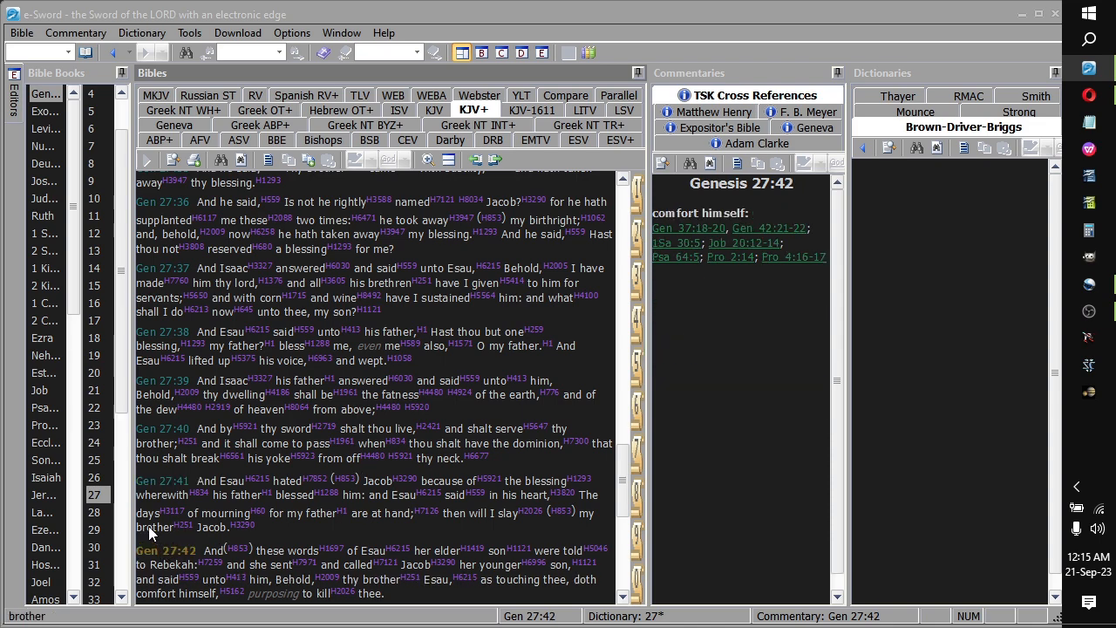
scroll(148, 526, down, 1)
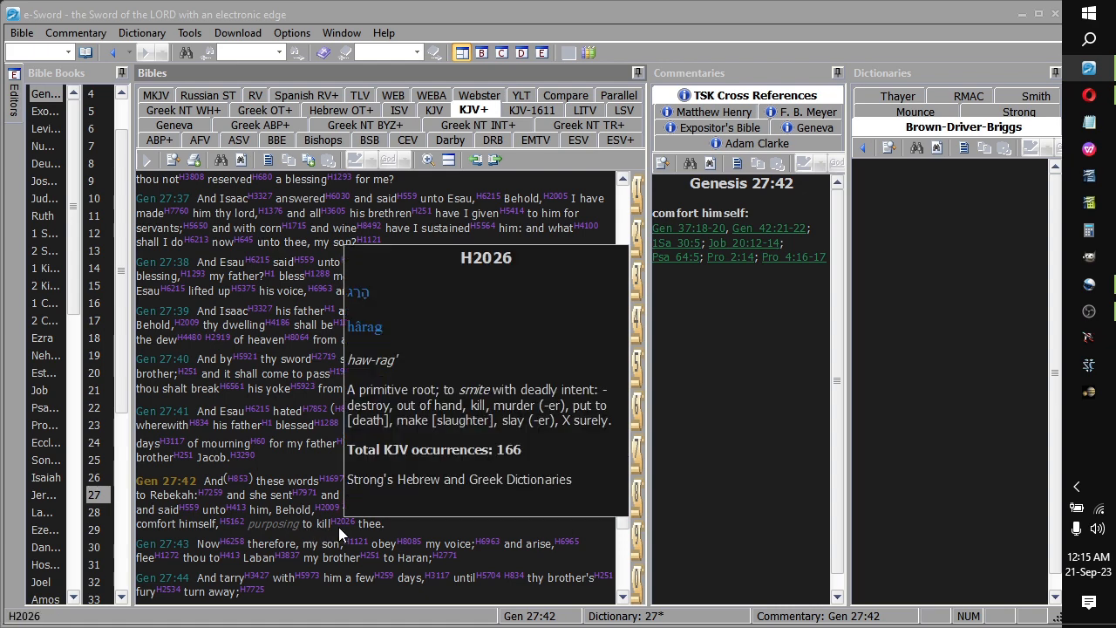
click(161, 546)
scroll(160, 547, down, 2)
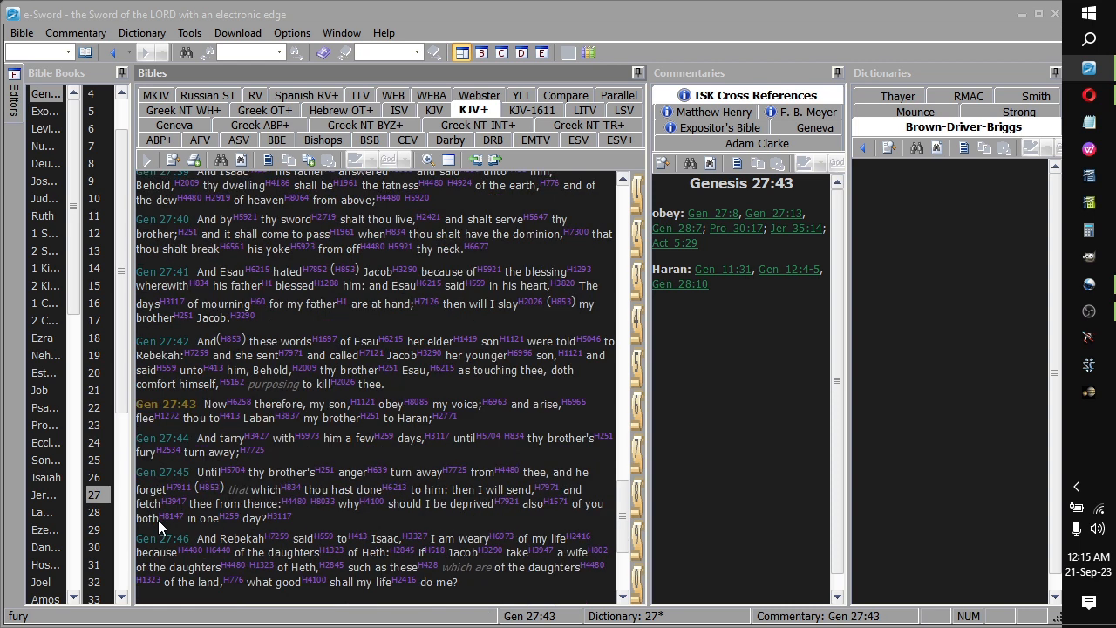
click(168, 438)
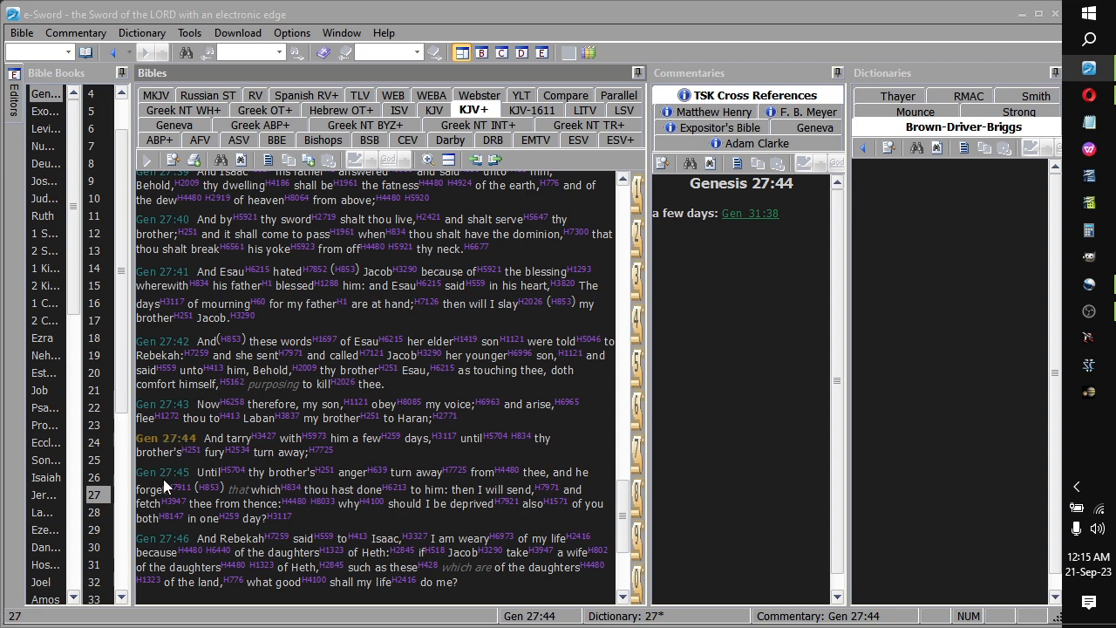
click(169, 472)
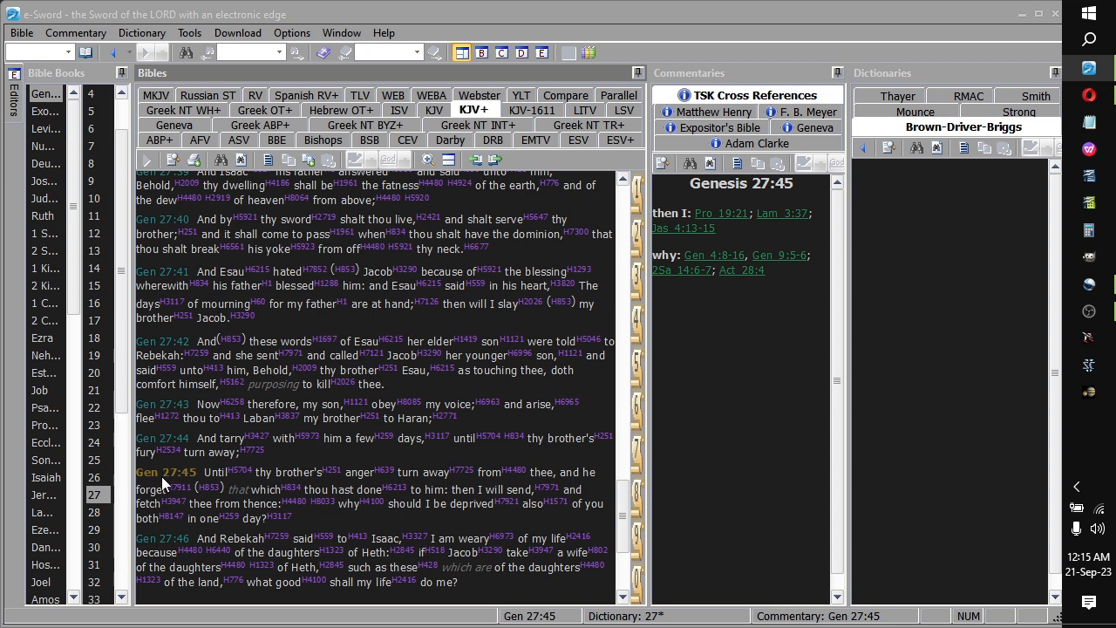
scroll(161, 476, down, 1)
click(161, 464)
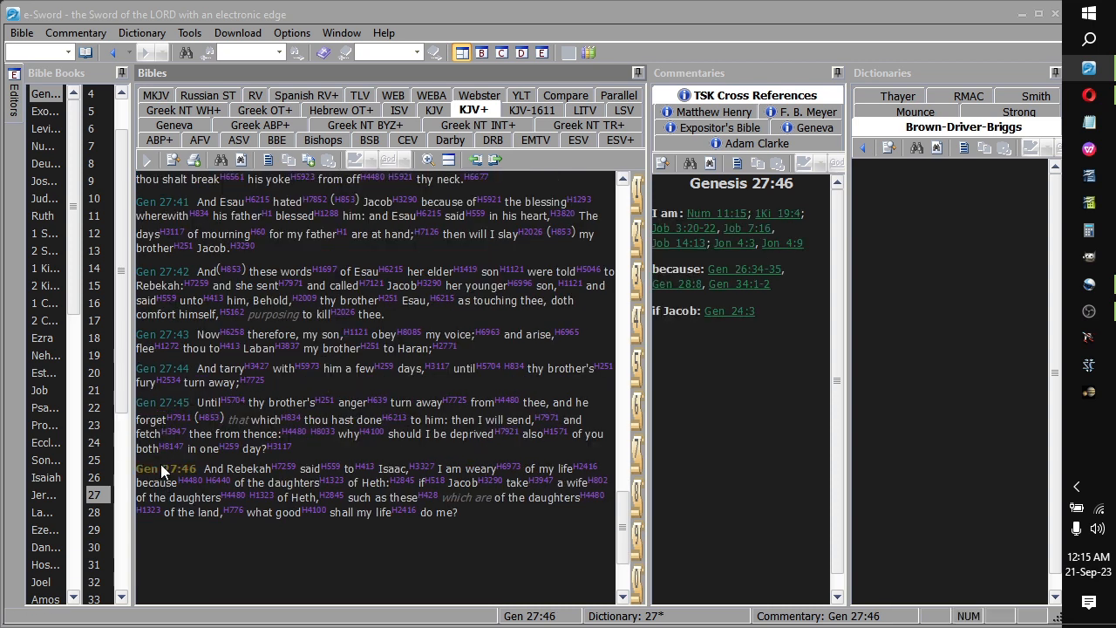